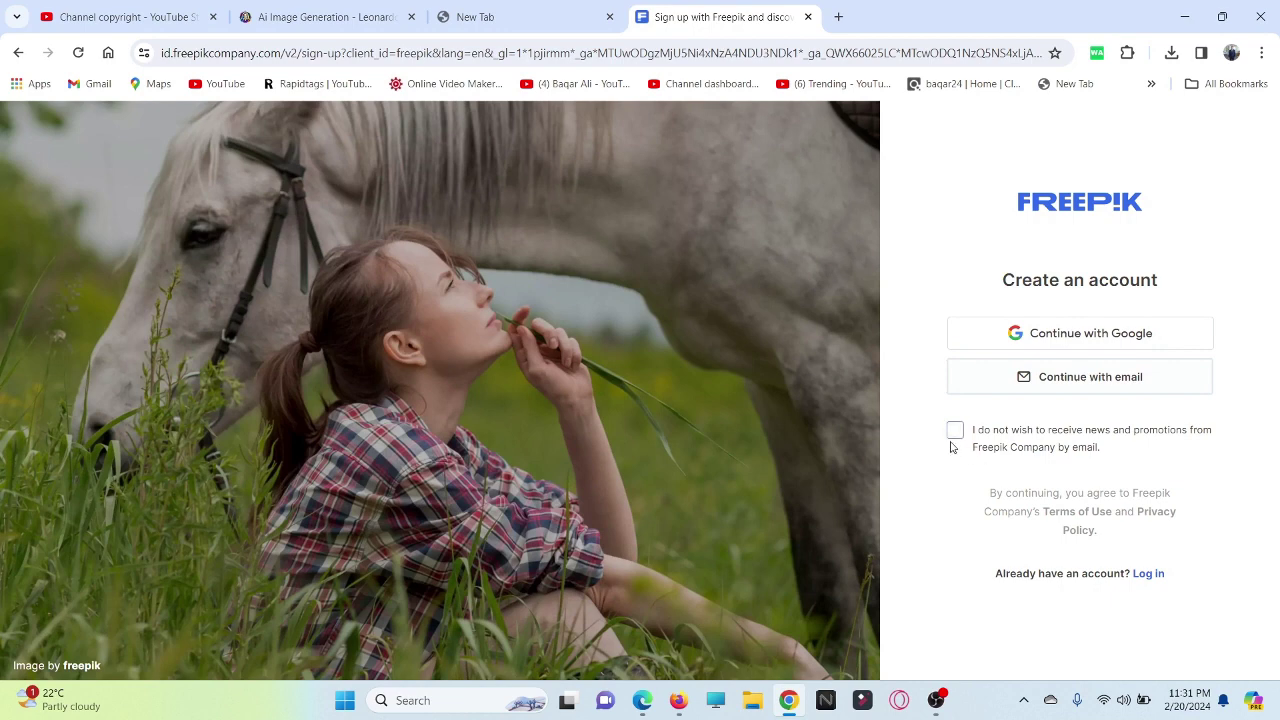
# Step: Opt out of promotional emails in the Freepik sign-up form and start becoming a contributor from the site's Sell content page
pyautogui.click(952, 432)
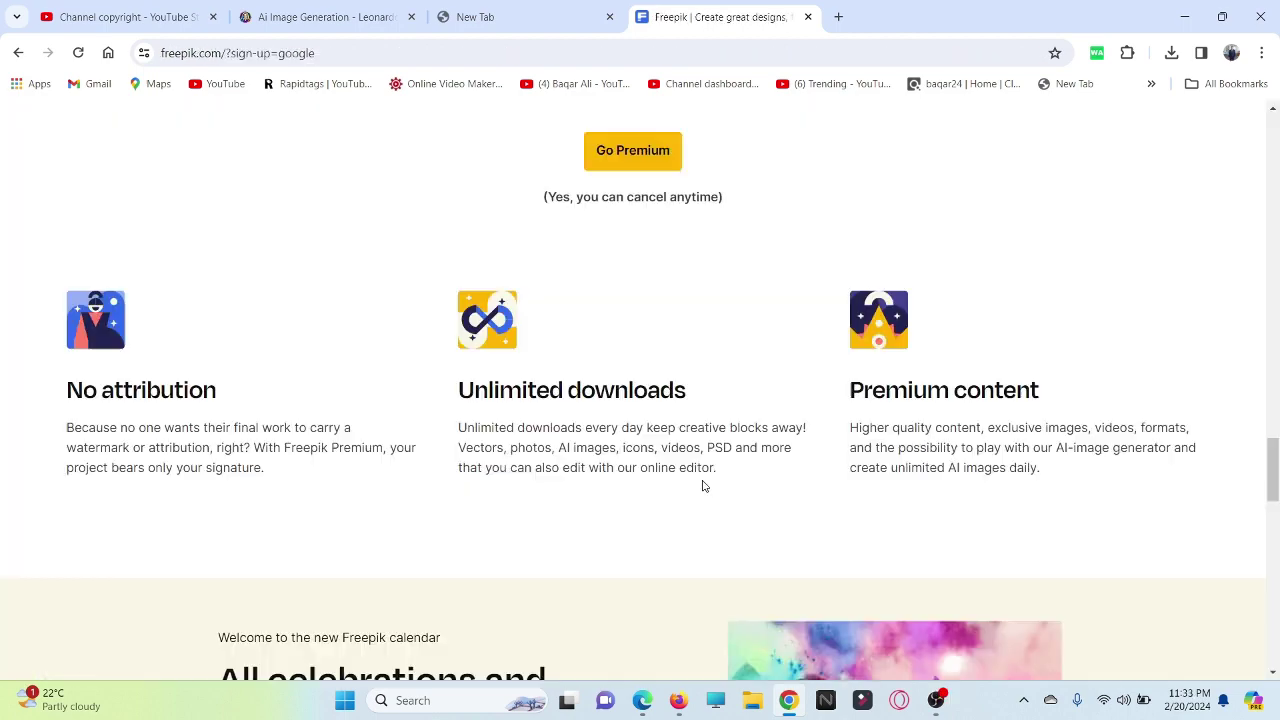
pyautogui.scroll(-15, 686, 513)
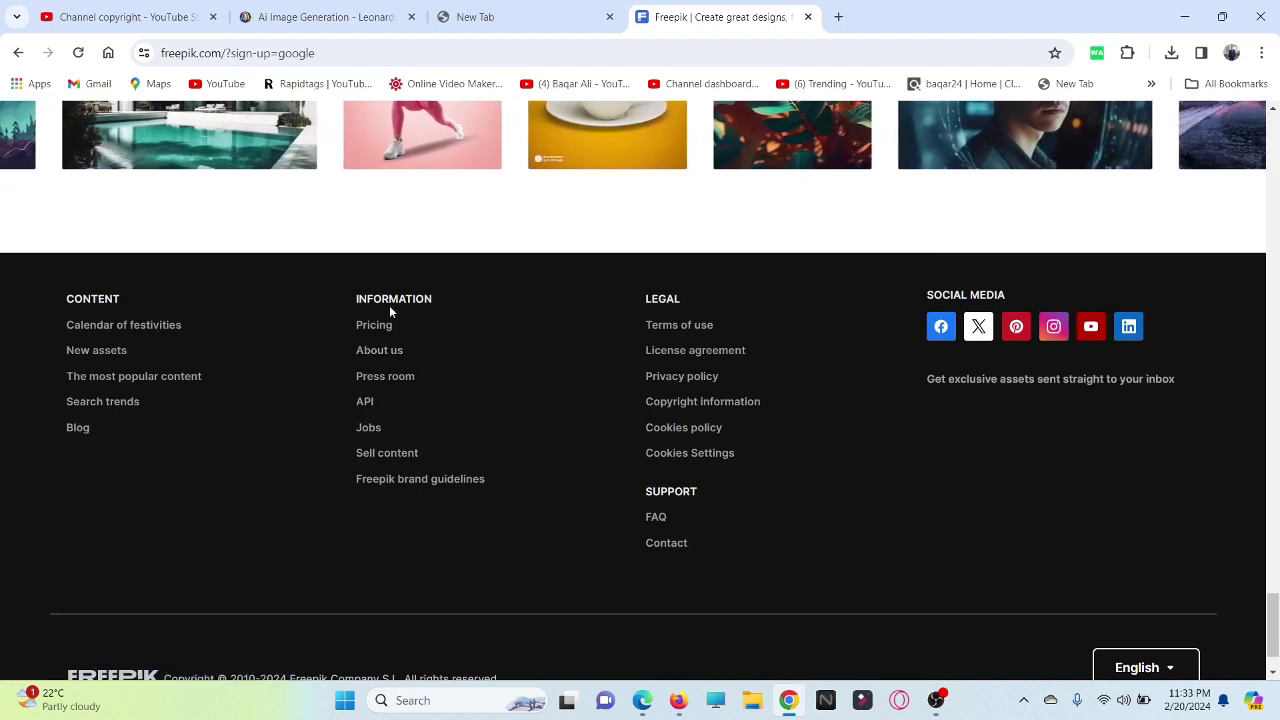
pyautogui.click(374, 464)
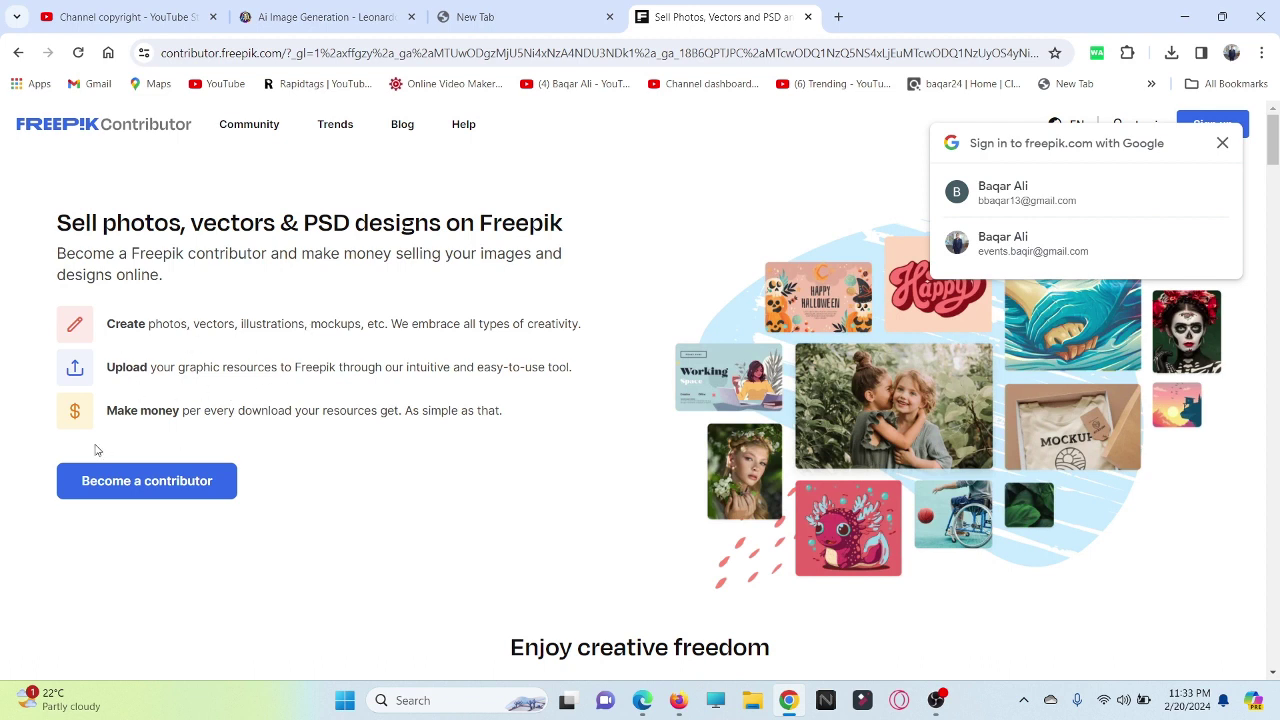
pyautogui.click(150, 489)
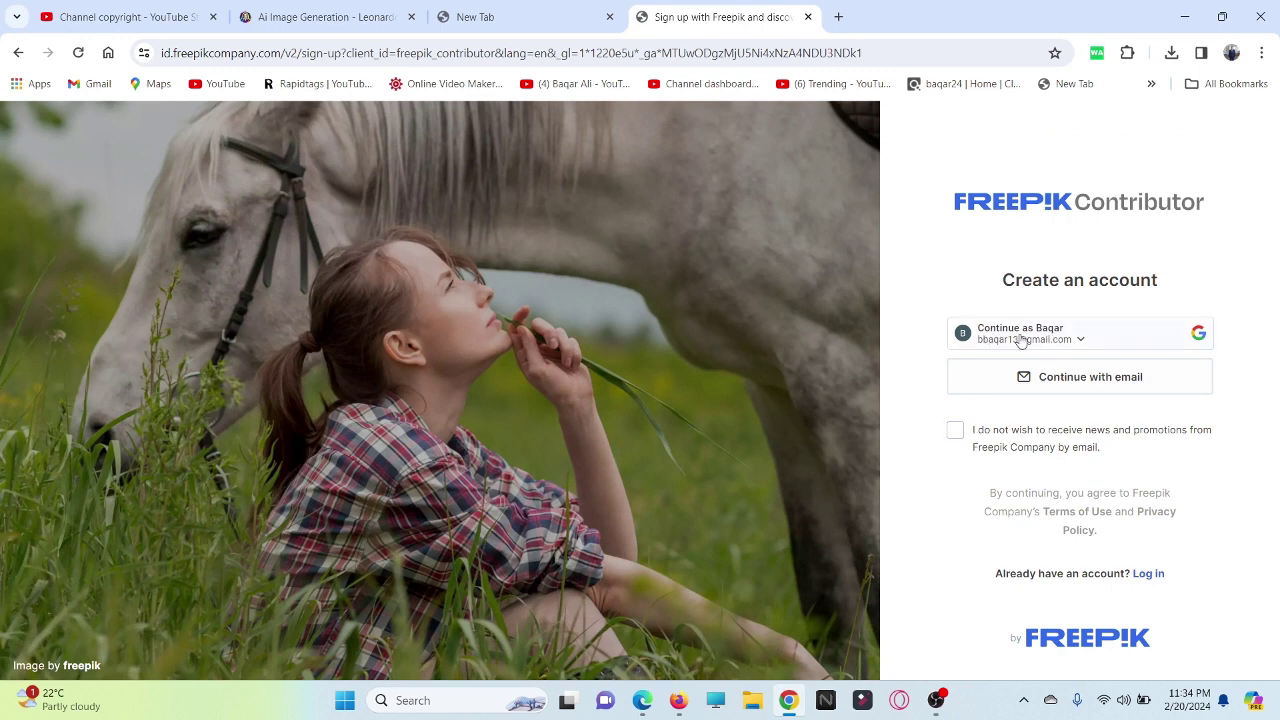
# Step: Create the Freepik Contributor account with the first listed Google account, opting out of news and promotions by email
pyautogui.click(955, 432)
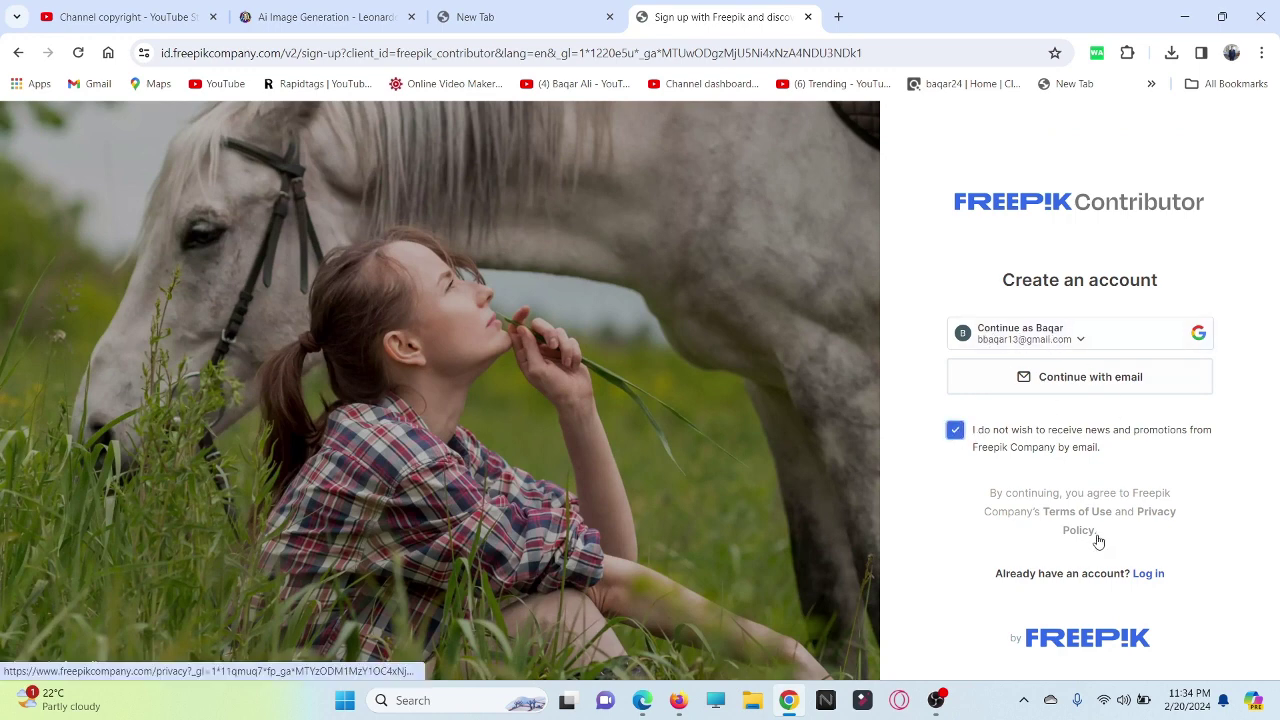
pyautogui.click(1067, 338)
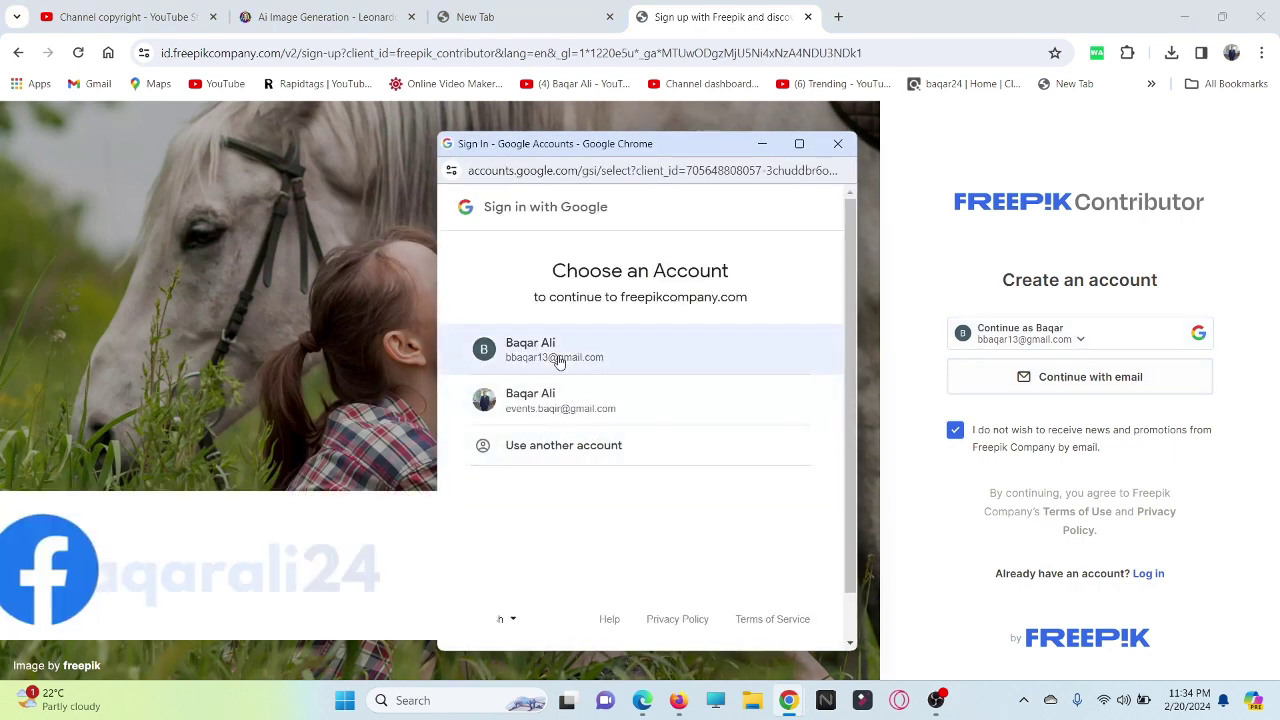
pyautogui.click(559, 360)
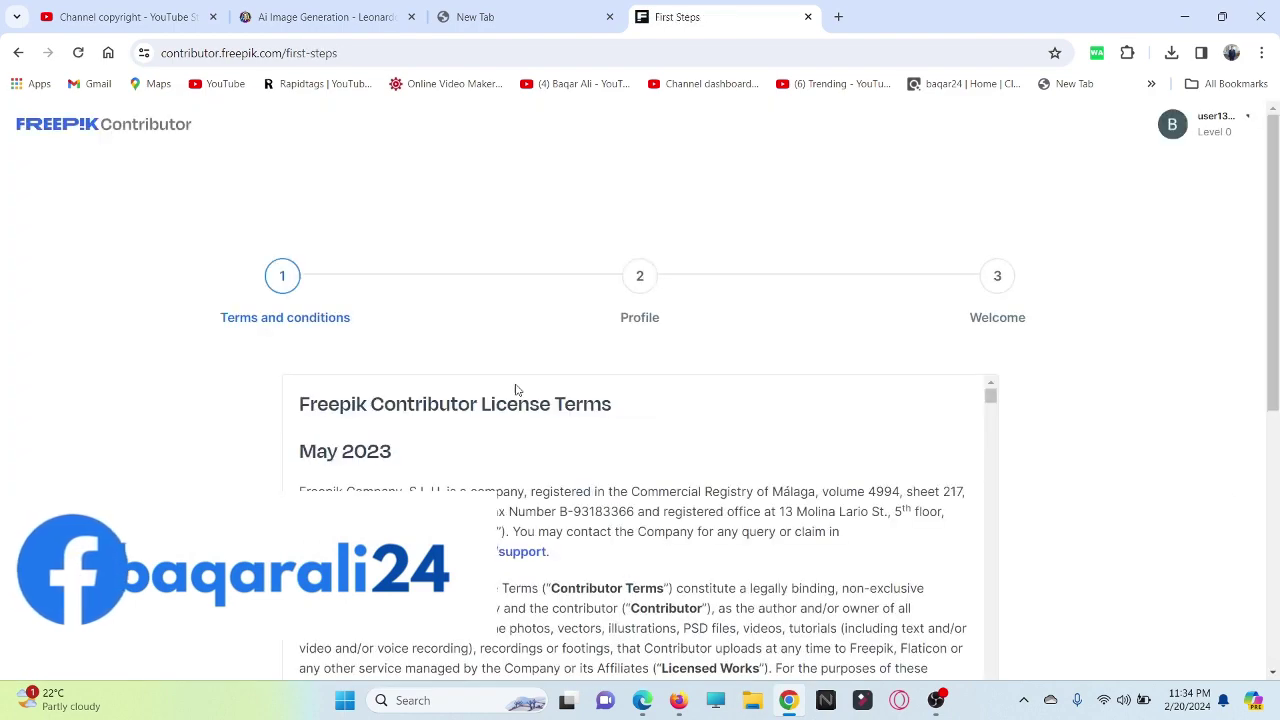
# Step: Accept the Freepik Contributor License Terms and dismiss the notification
pyautogui.scroll(-15, 557, 394)
pyautogui.scroll(-5, 1260, 443)
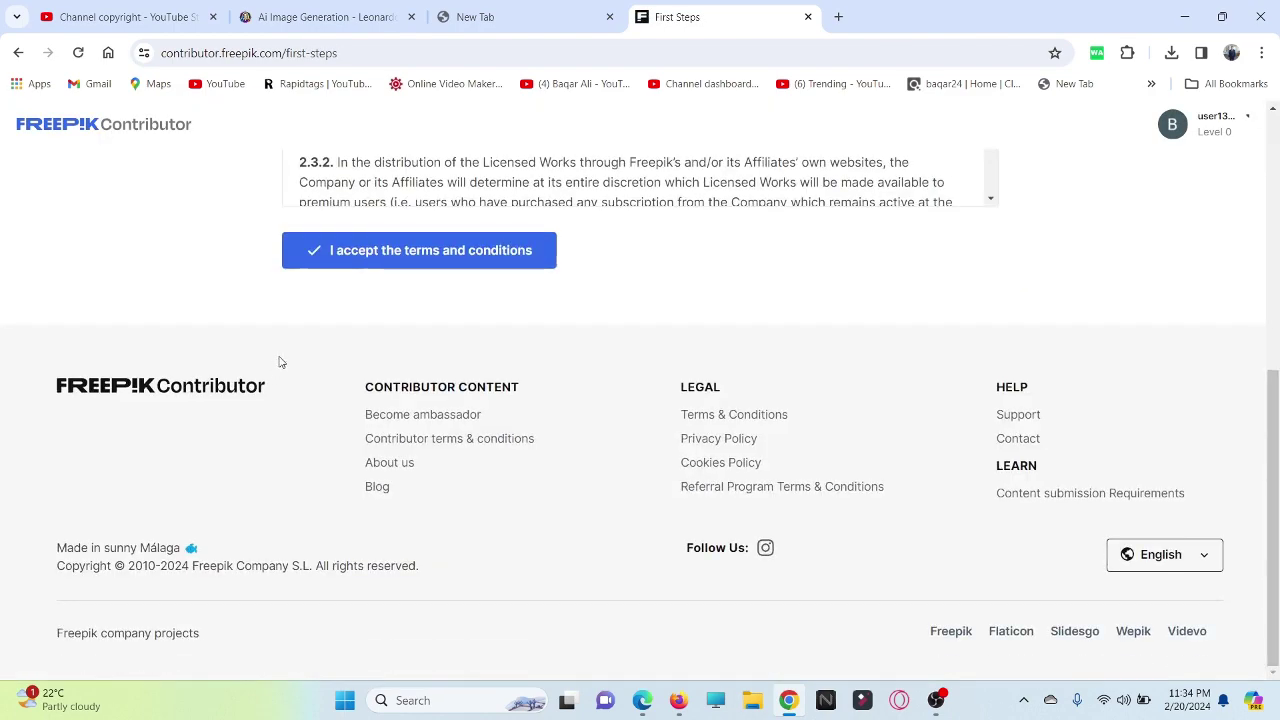
pyautogui.scroll(2, 281, 362)
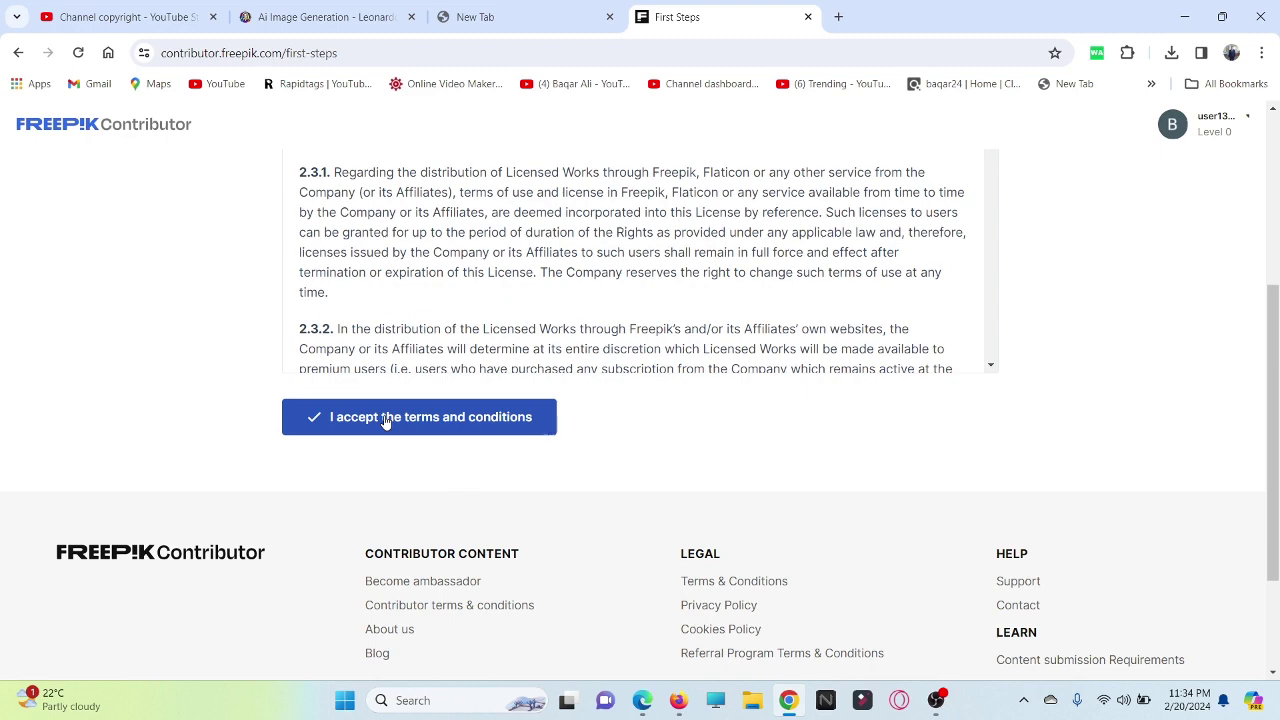
pyautogui.click(385, 421)
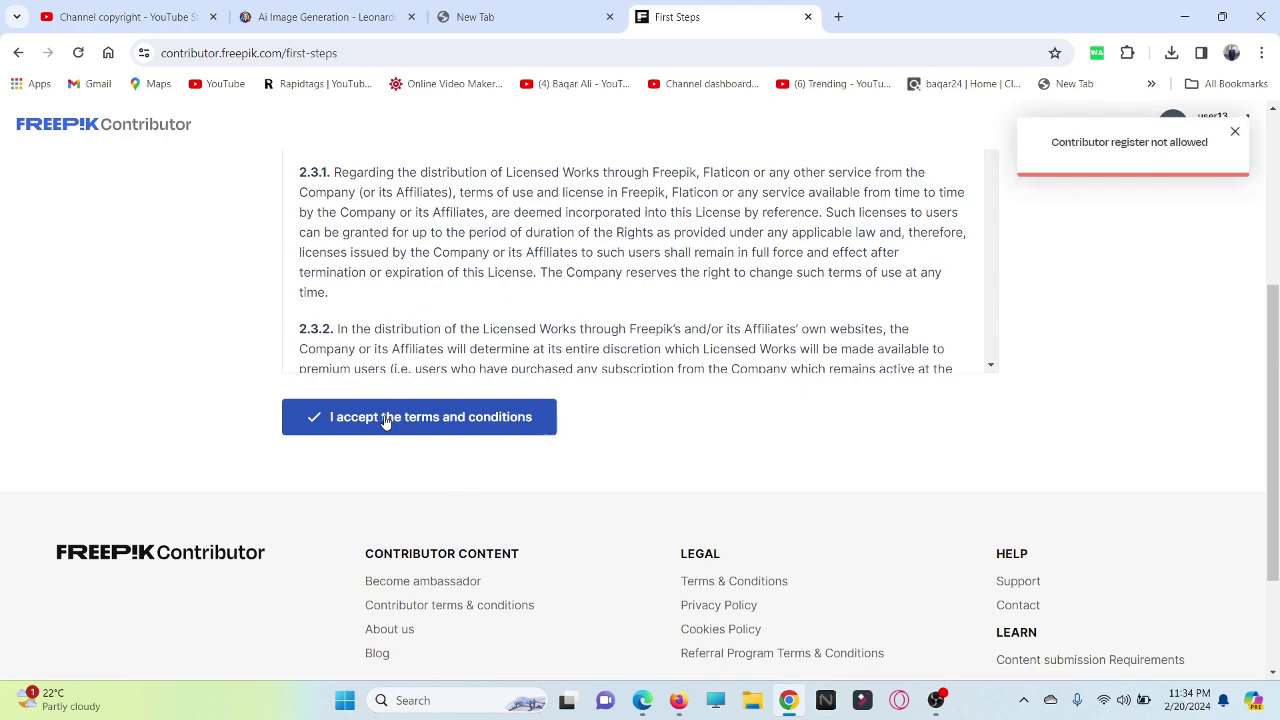
pyautogui.click(1235, 133)
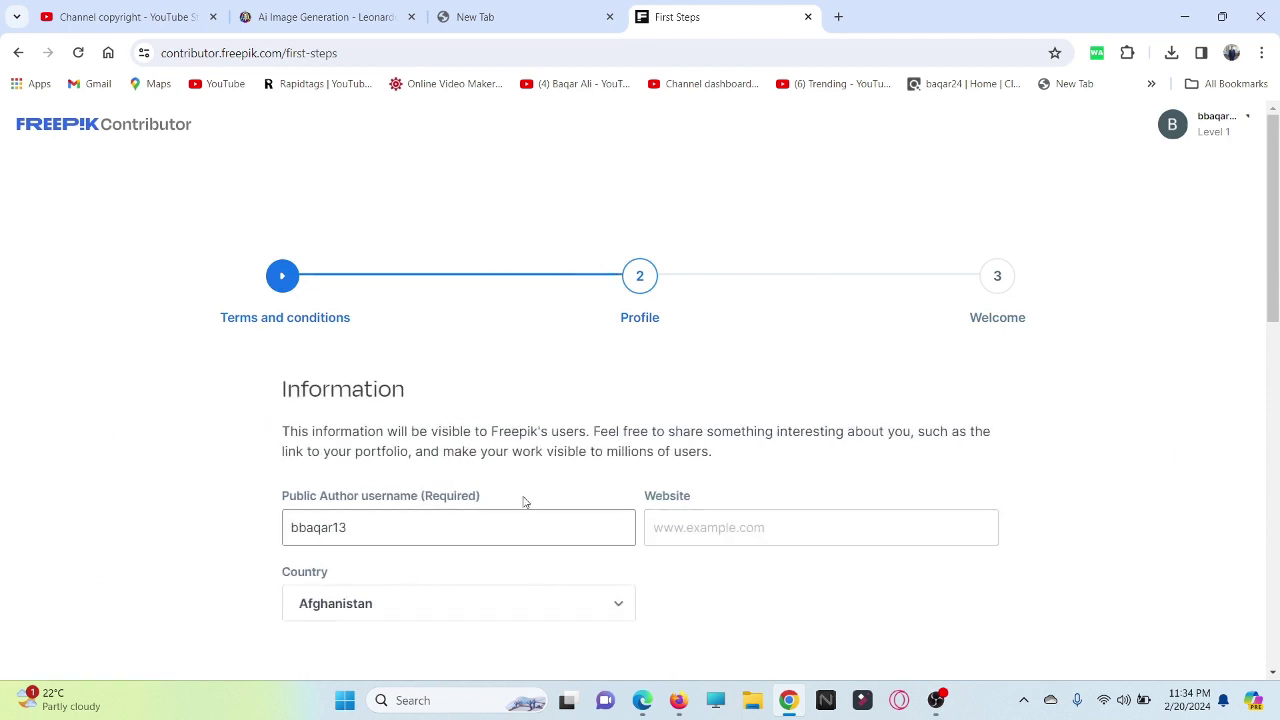
# Step: Replace the suggested public author username with the contributor's full name
pyautogui.scroll(-3, 523, 501)
pyautogui.scroll(2, 471, 429)
pyautogui.click(330, 452)
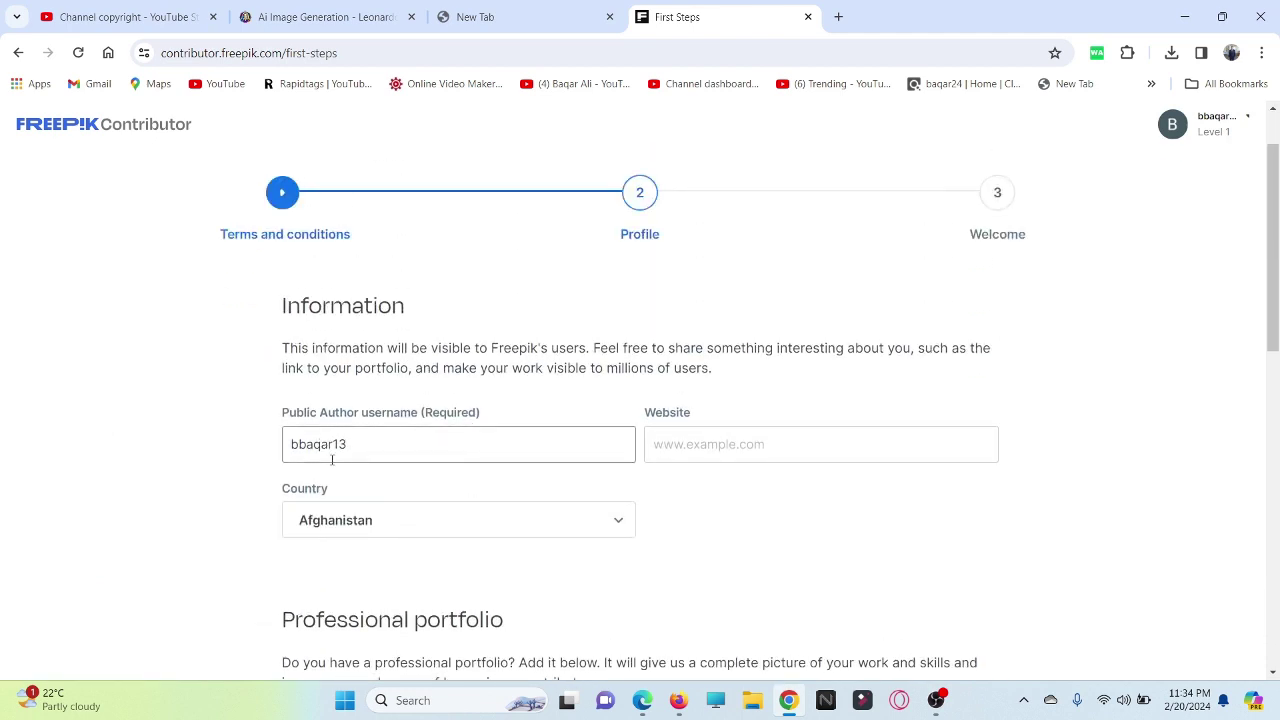
pyautogui.moveTo(354, 461); pyautogui.dragTo(238, 455)
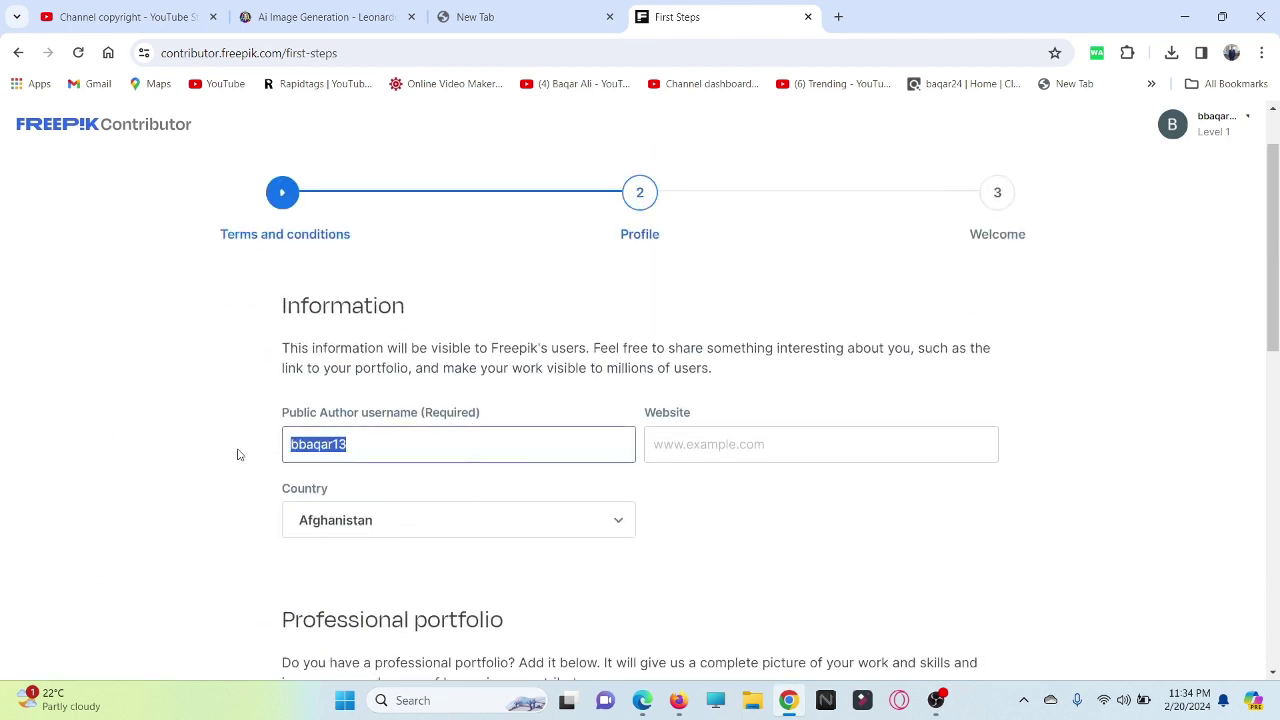
pyautogui.write('baqar ali')
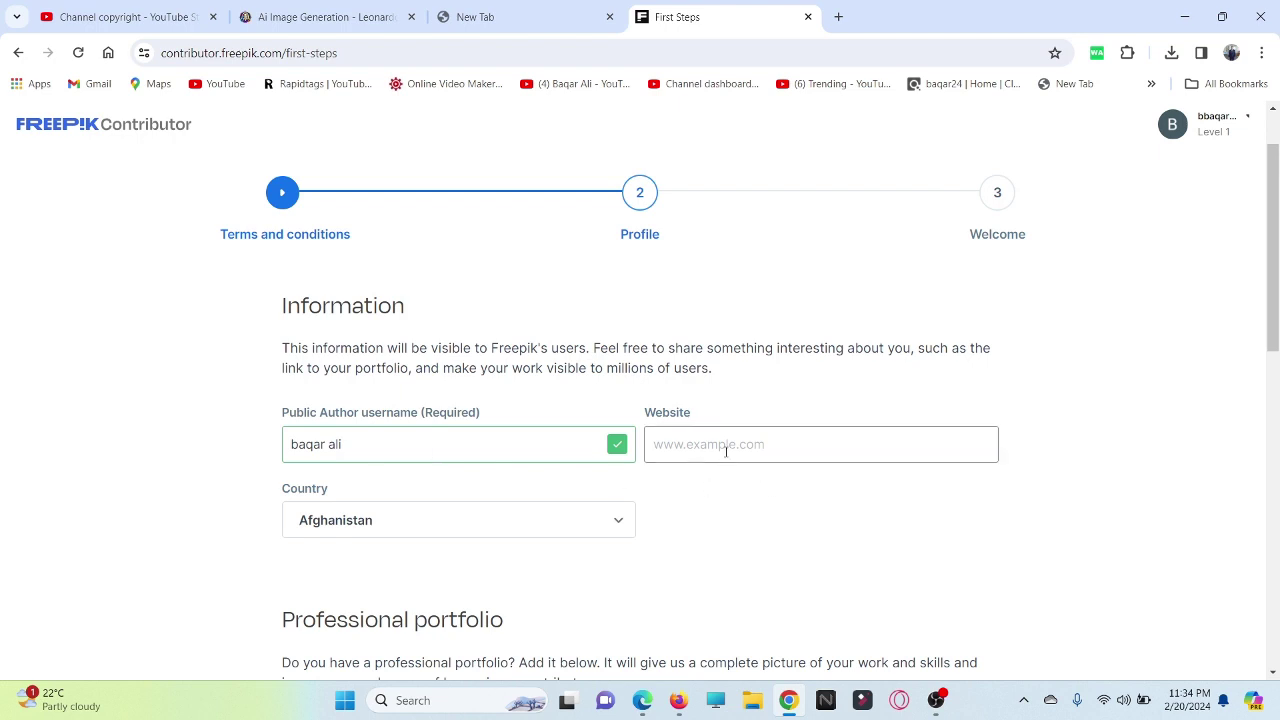
# Step: Set the contributor profile's country to Pakistan by searching for "pak" in the country choices
pyautogui.click(500, 534)
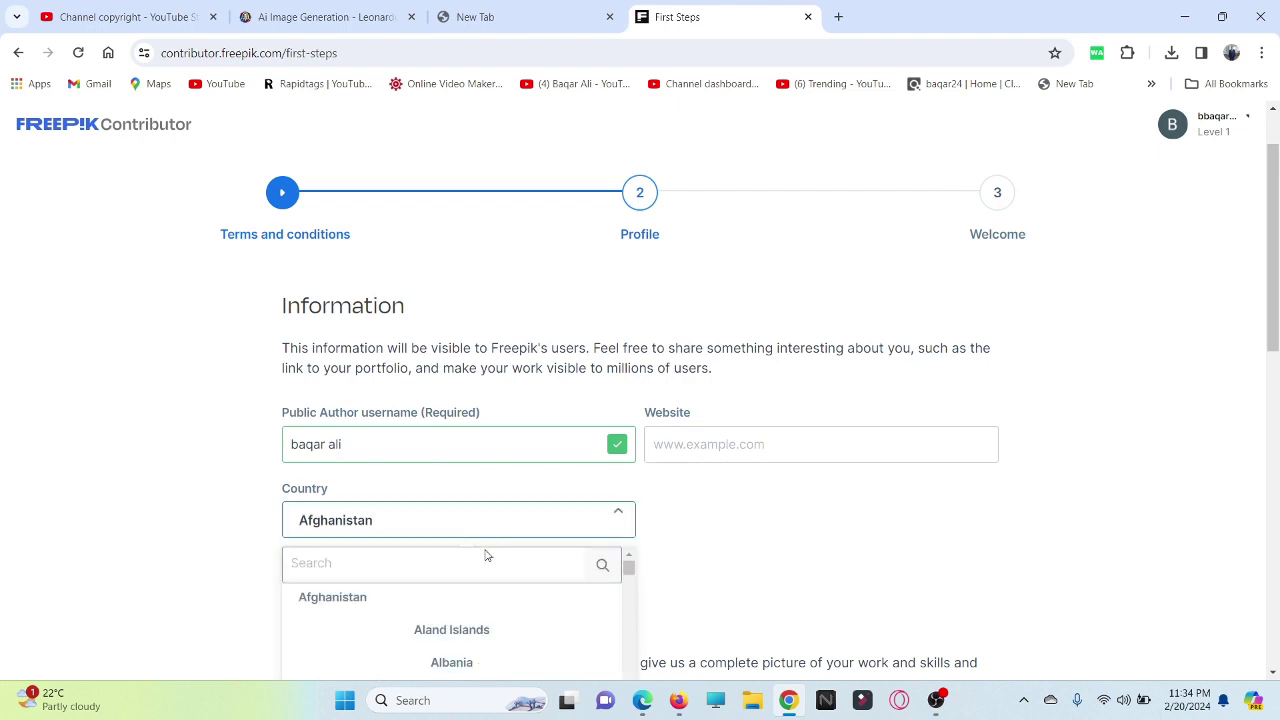
pyautogui.click(481, 565)
pyautogui.write('p')
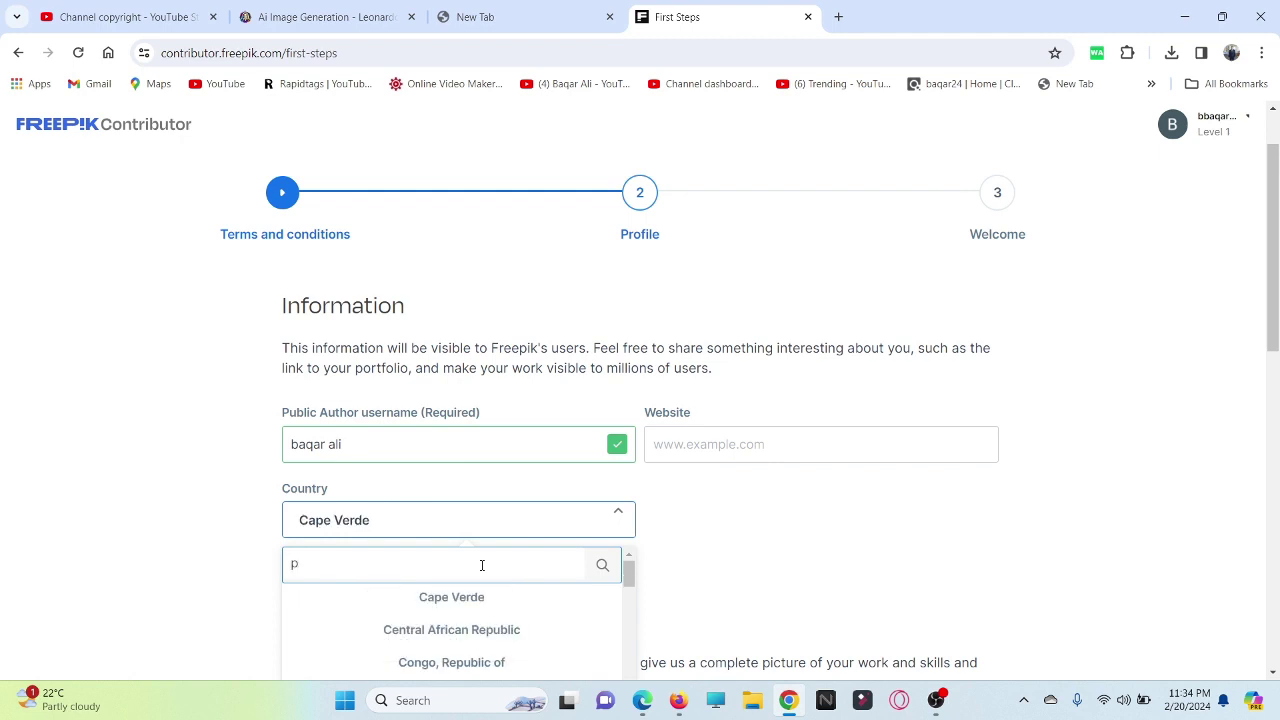
pyautogui.write('ak')
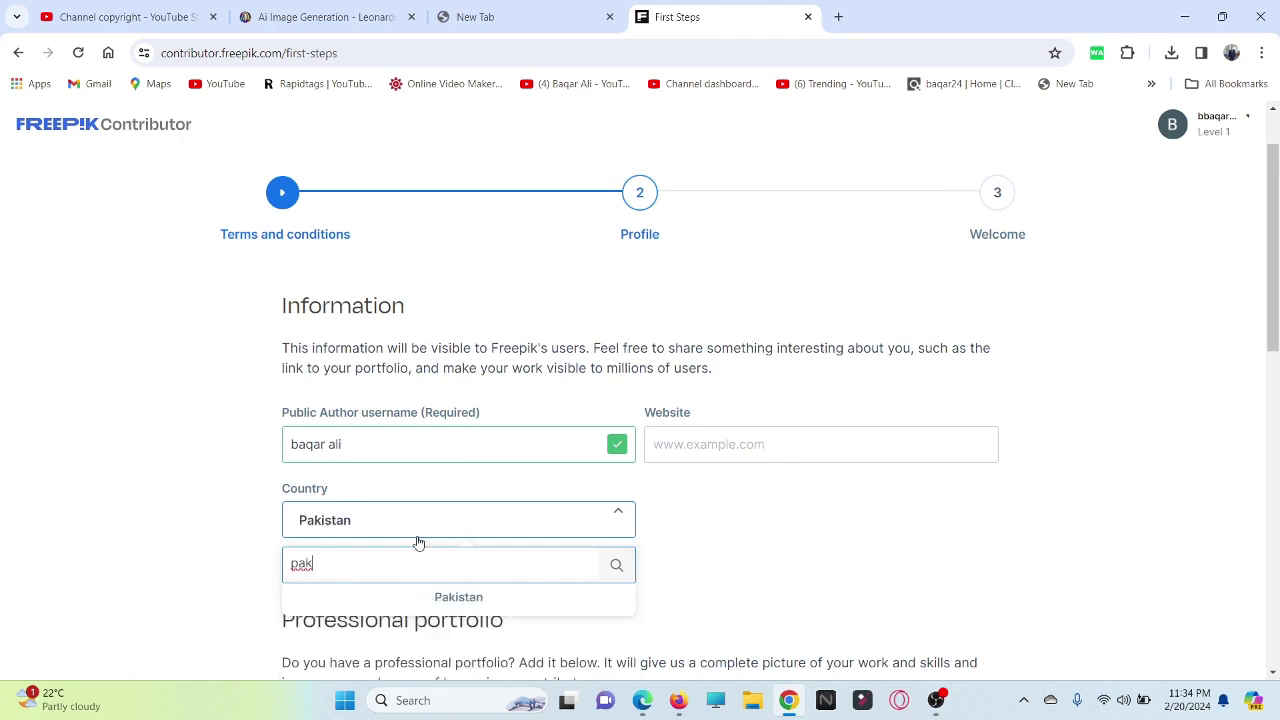
pyautogui.click(420, 534)
# Step: Choose English as the notification language, leave the portfolio and social links empty, and save the profile
pyautogui.scroll(-3, 589, 517)
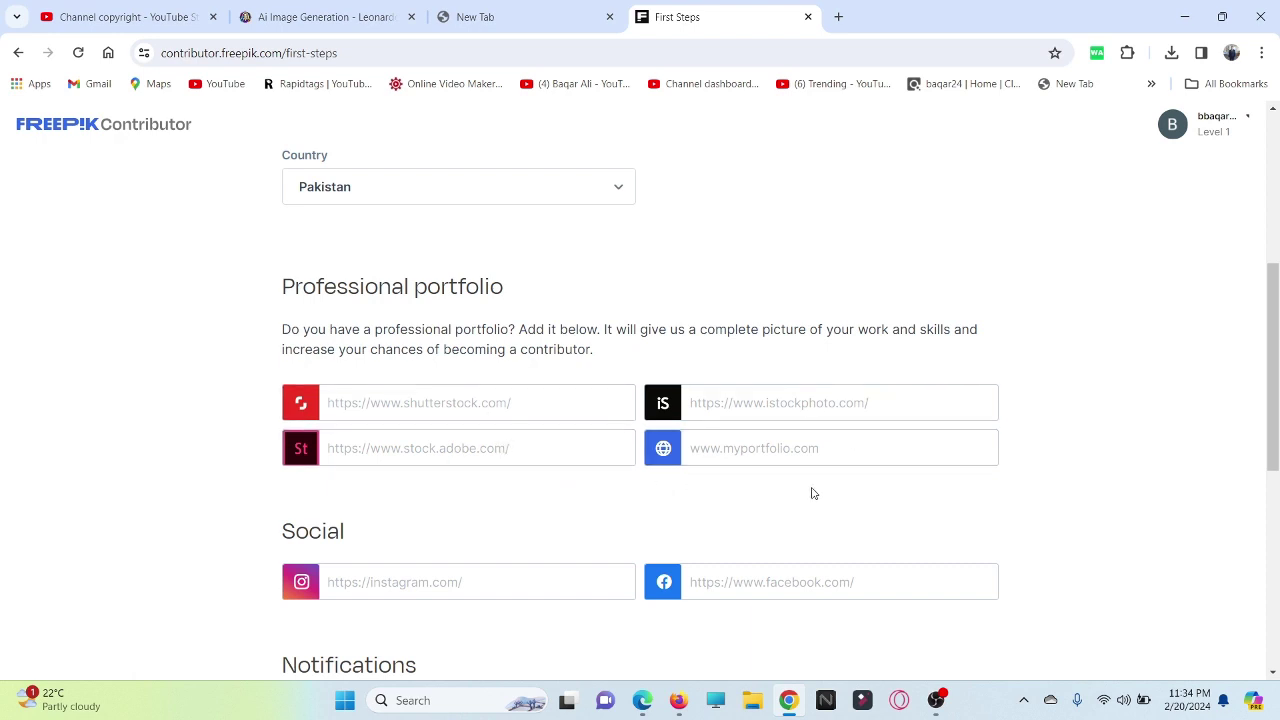
pyautogui.scroll(-2, 563, 523)
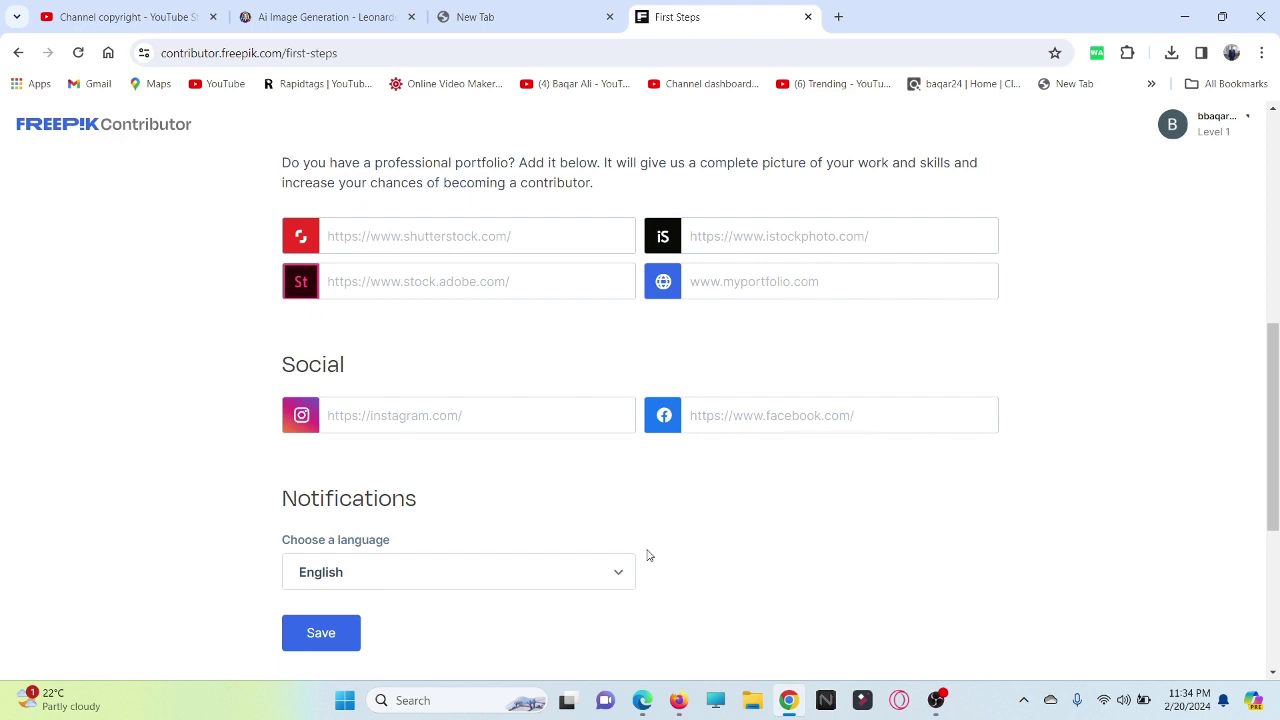
pyautogui.scroll(-3, 647, 555)
pyautogui.click(393, 326)
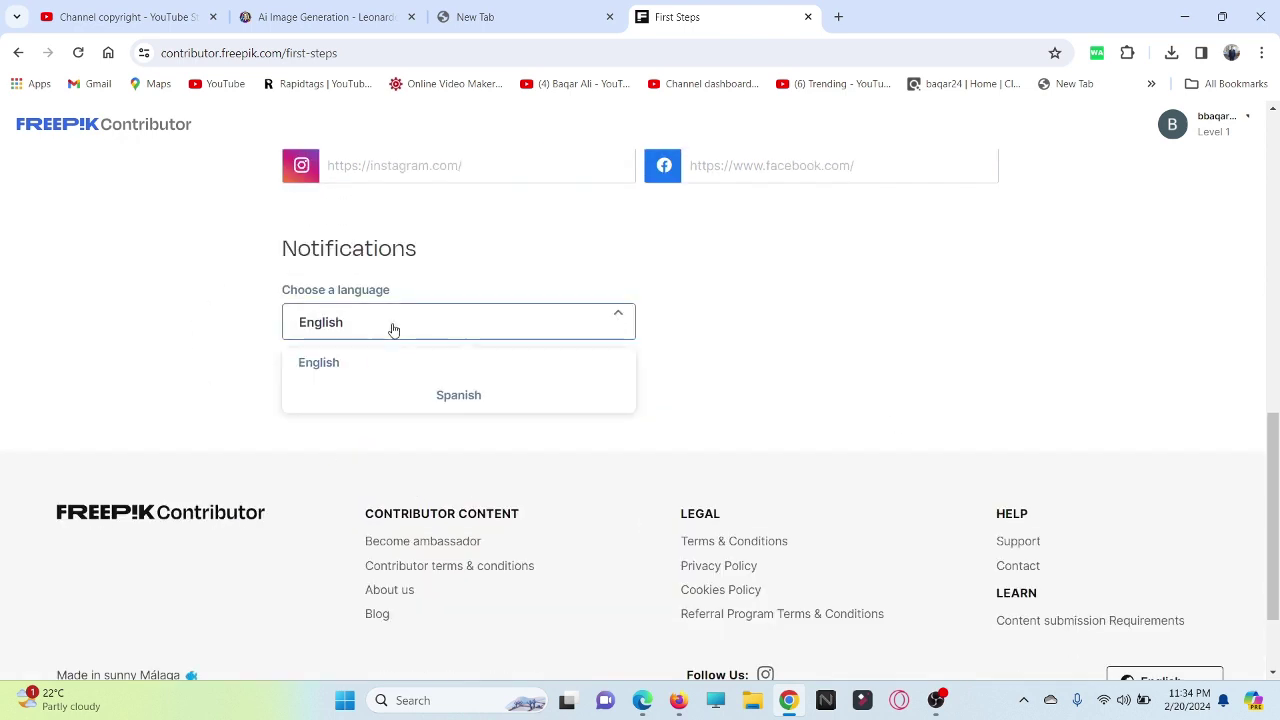
pyautogui.click(354, 372)
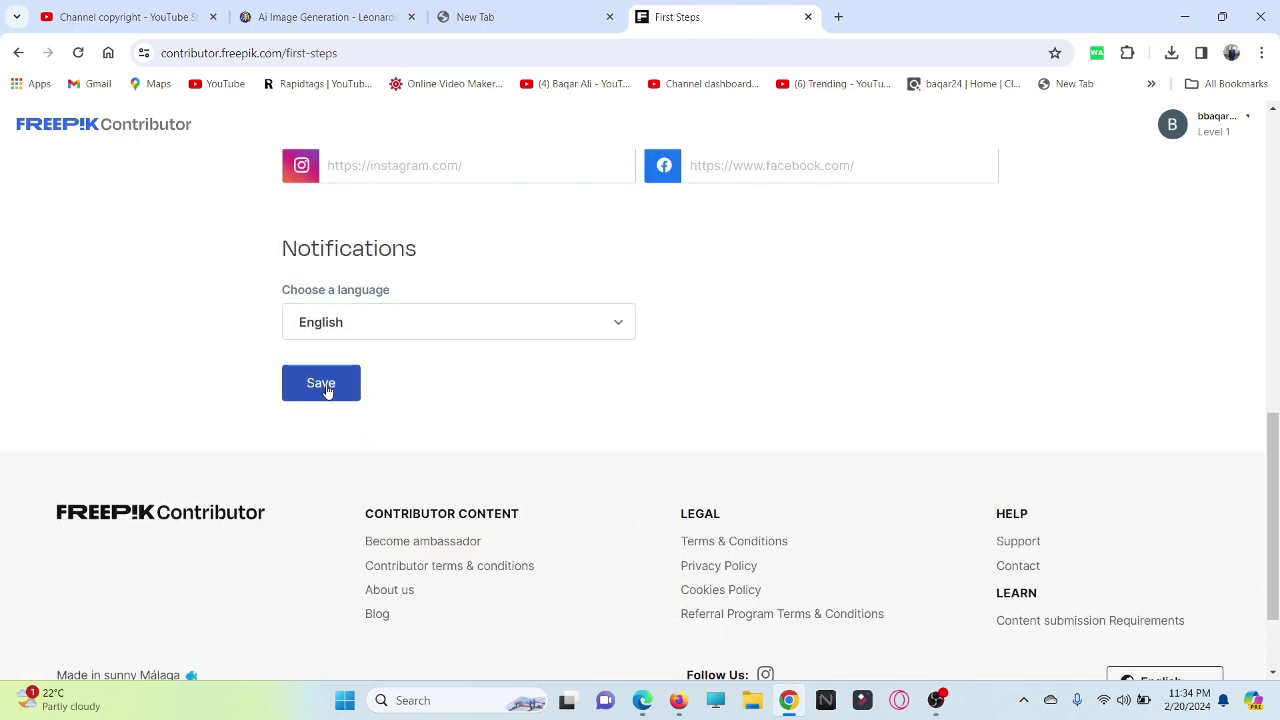
pyautogui.click(327, 391)
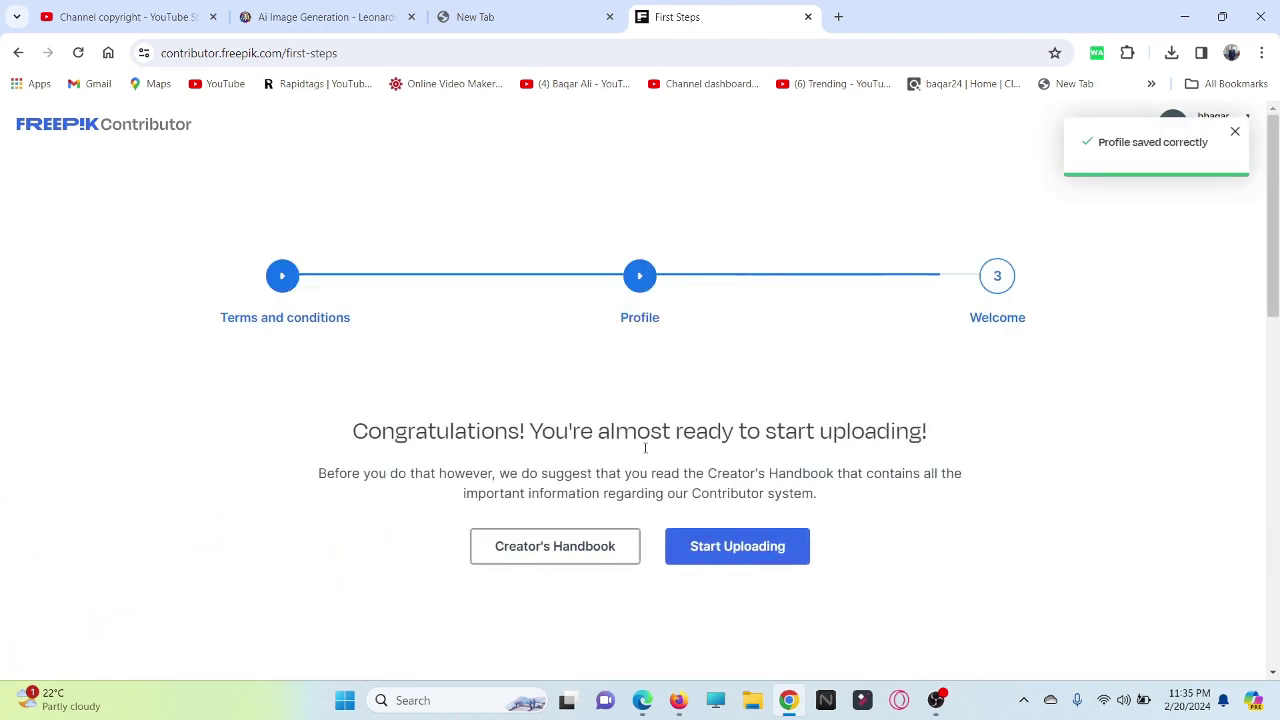
pyautogui.click(1235, 132)
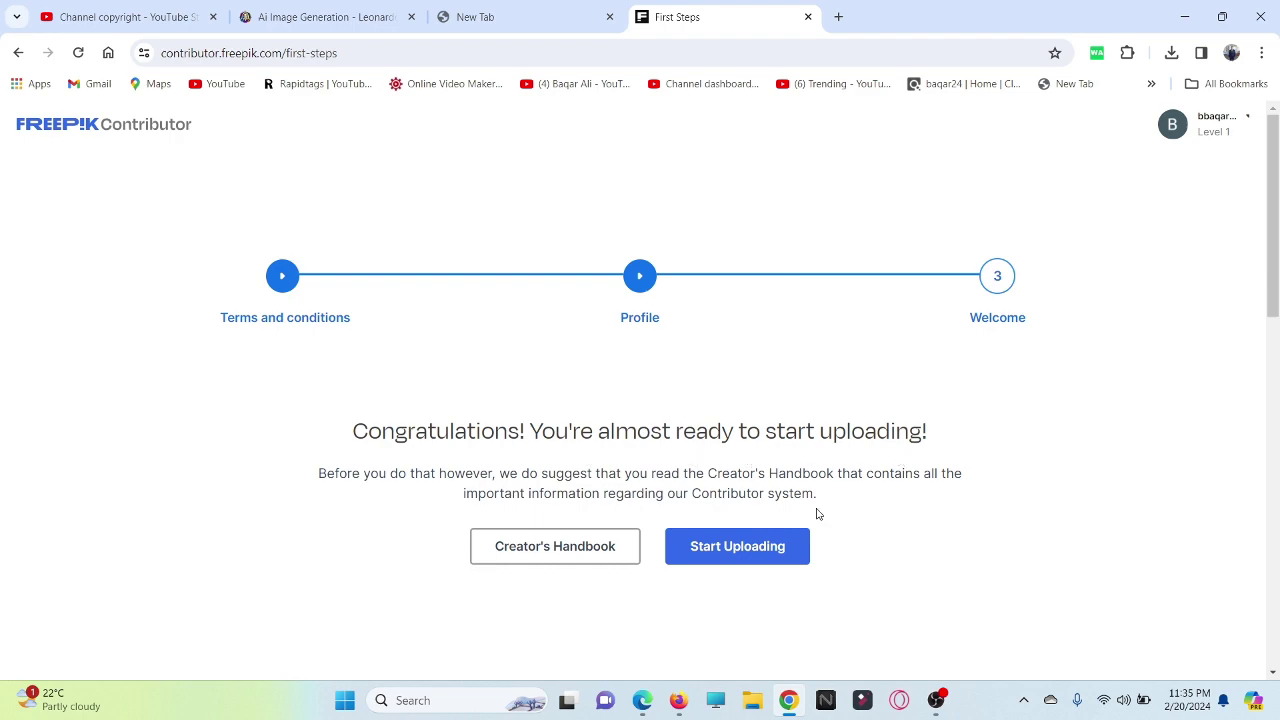
# Step: Continue from the welcome stage to the contributor dashboard and close the onboarding introduction
pyautogui.scroll(-1, 780, 532)
pyautogui.scroll(-5, 780, 532)
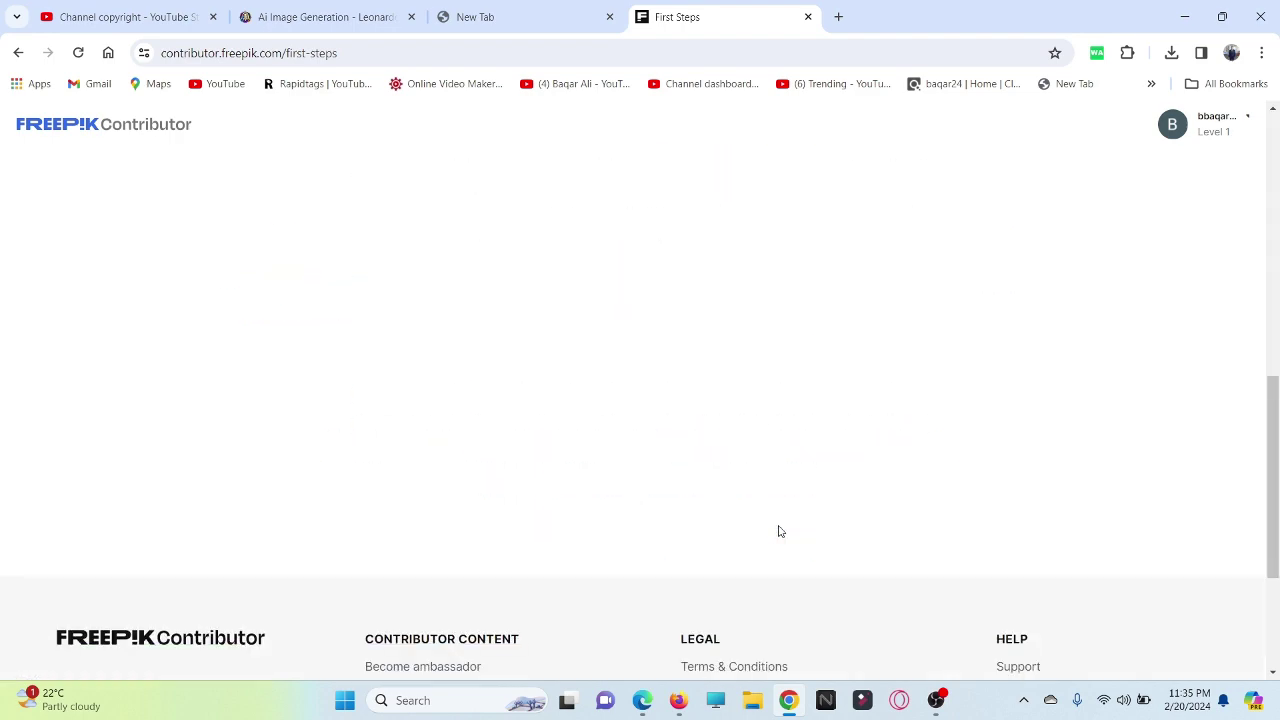
pyautogui.scroll(4, 780, 532)
pyautogui.click(757, 470)
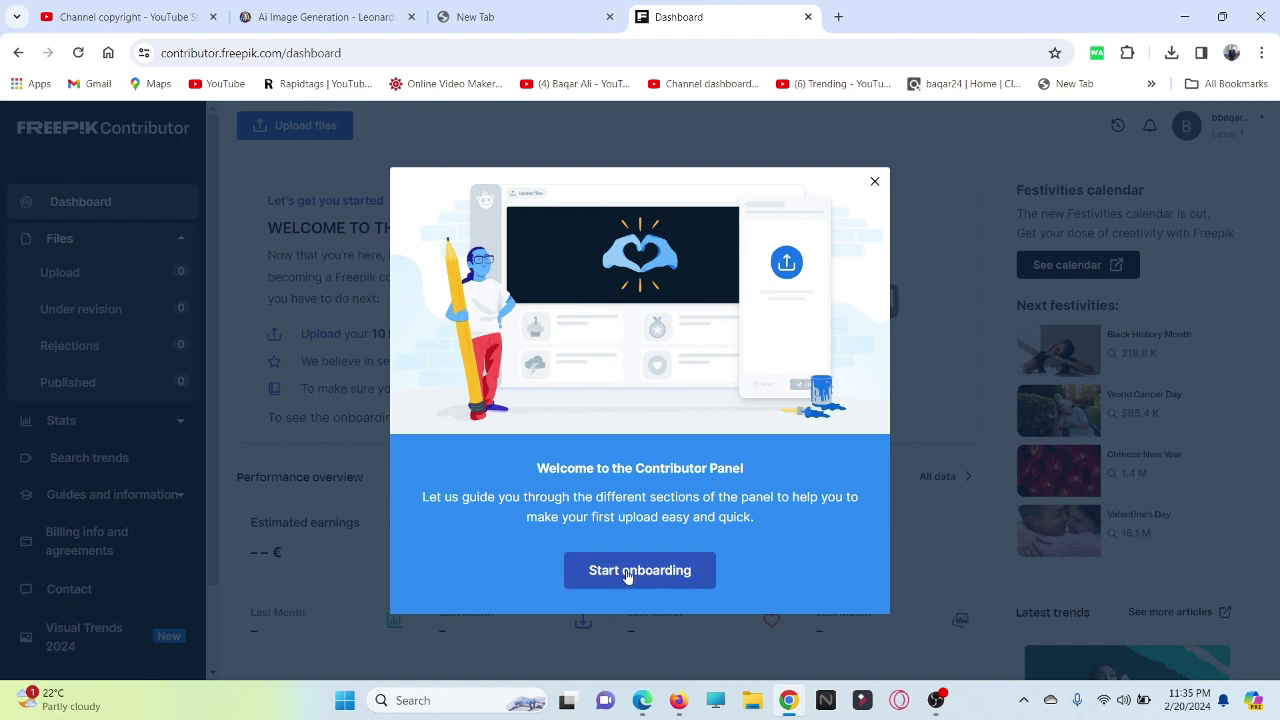
pyautogui.click(875, 184)
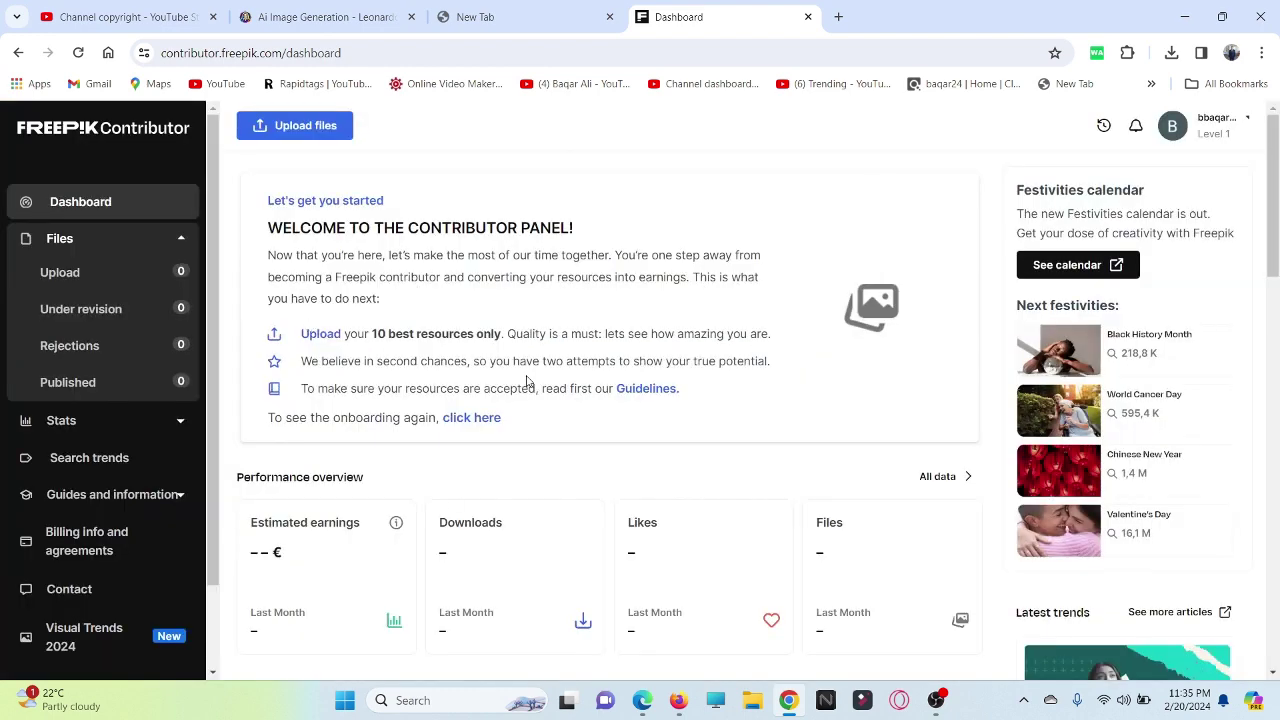
# Step: Open the file upload form, review the technical requirements for vectors, PSD files and photos, and browse for files
pyautogui.scroll(-1, 528, 380)
pyautogui.scroll(1, 528, 380)
pyautogui.scroll(-1, 738, 619)
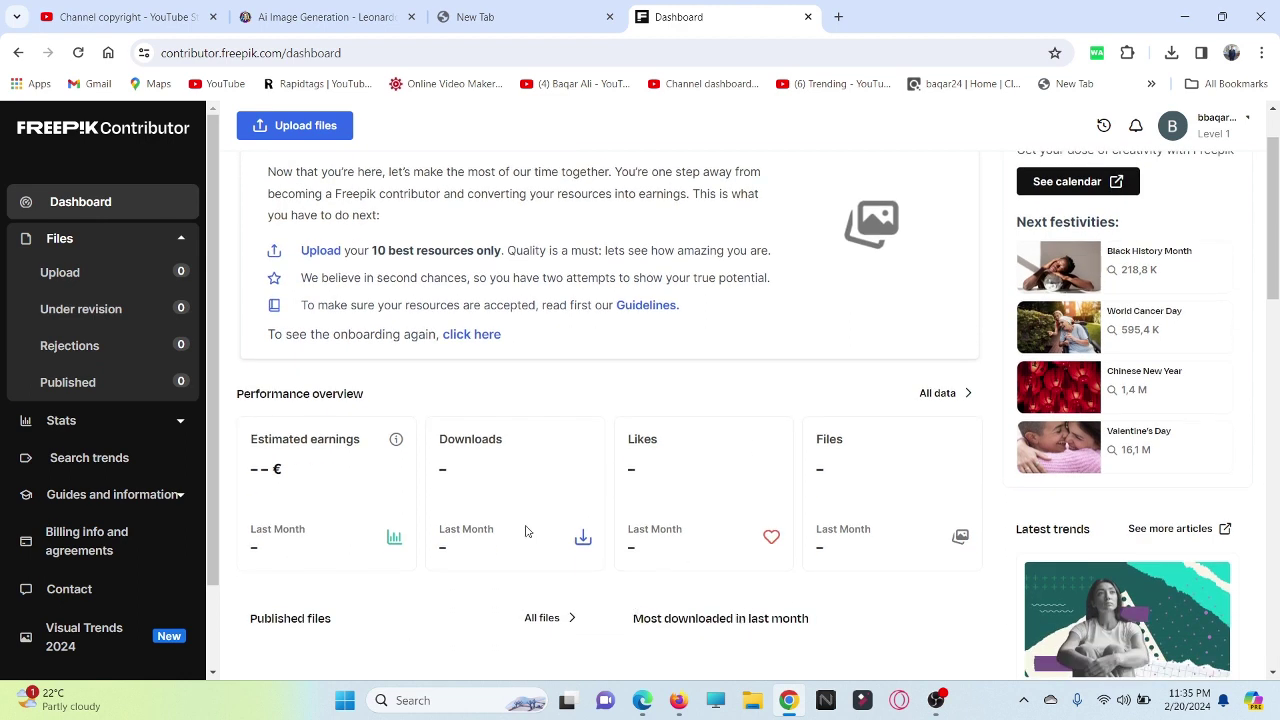
pyautogui.scroll(1, 538, 454)
pyautogui.click(318, 127)
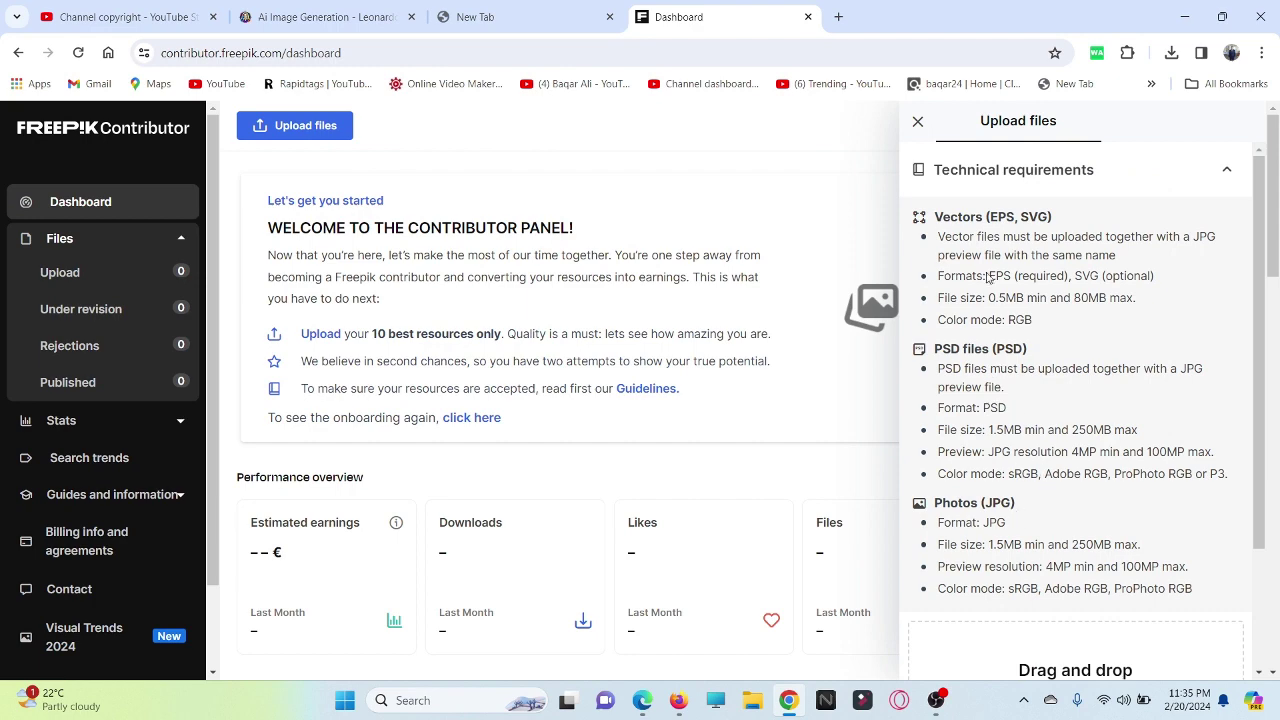
pyautogui.scroll(-3, 1037, 405)
pyautogui.scroll(2, 1037, 400)
pyautogui.scroll(-2, 1037, 405)
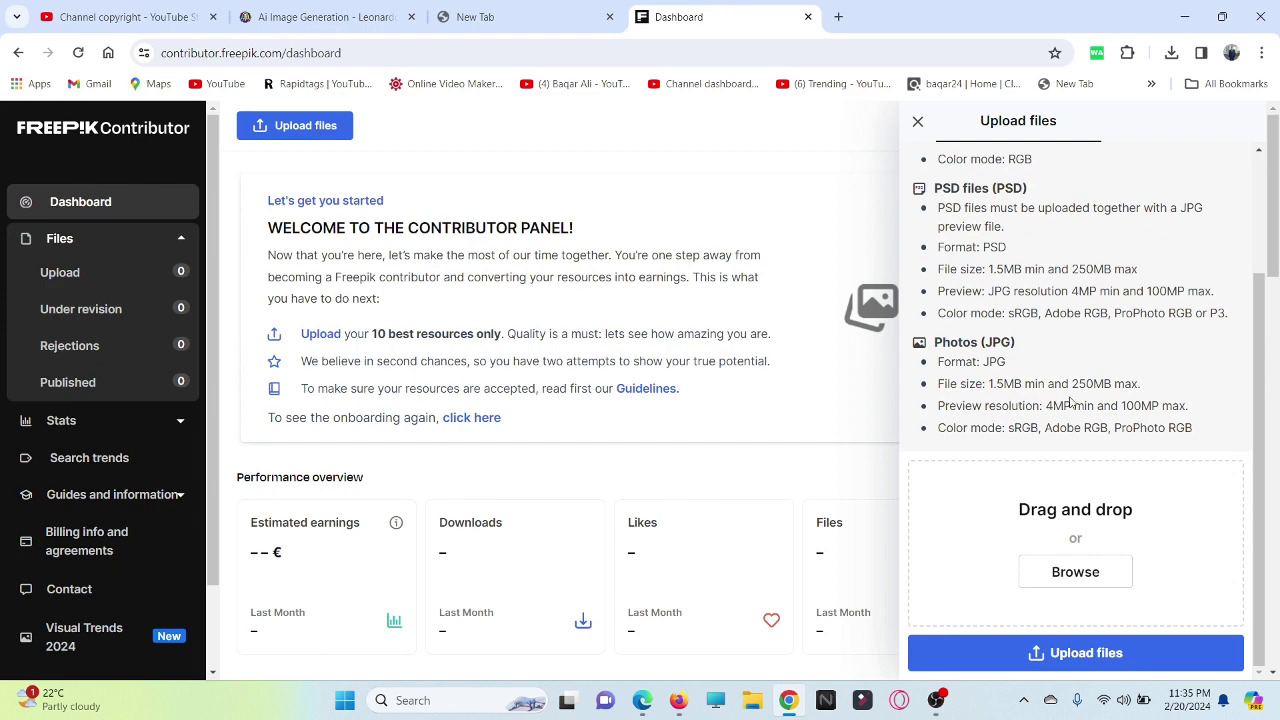
pyautogui.scroll(-1, 1062, 447)
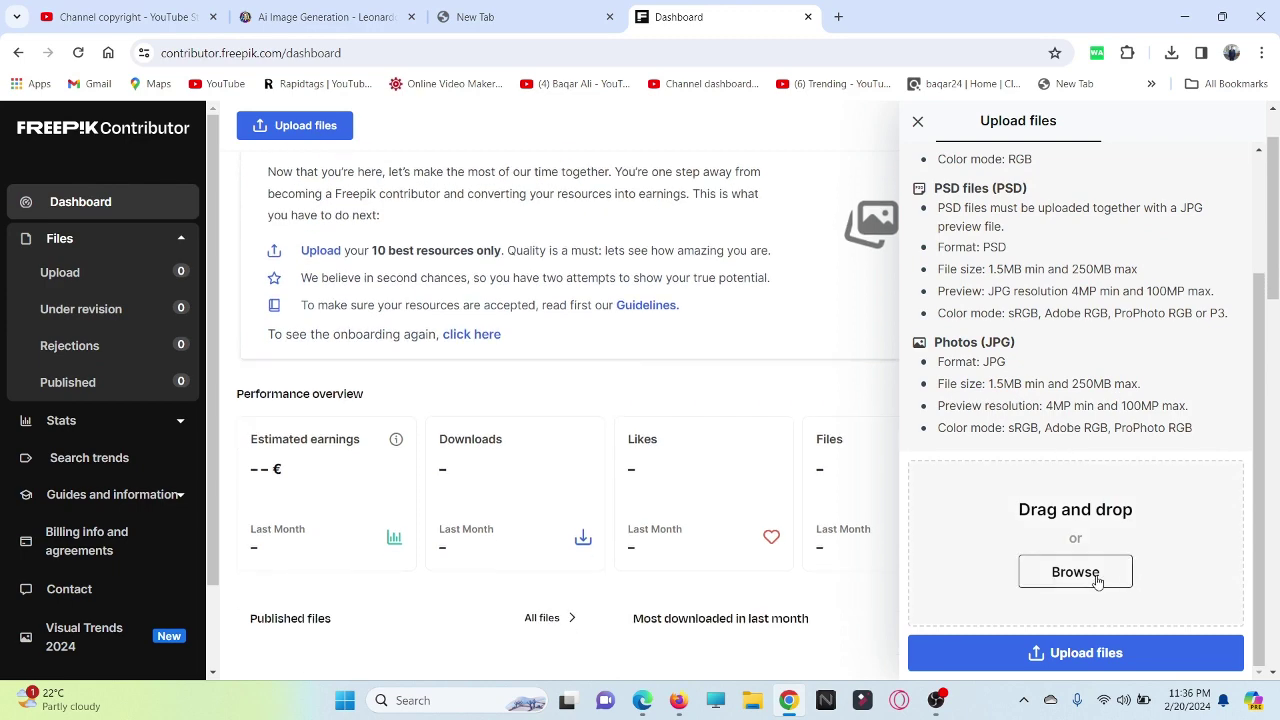
pyautogui.click(1075, 571)
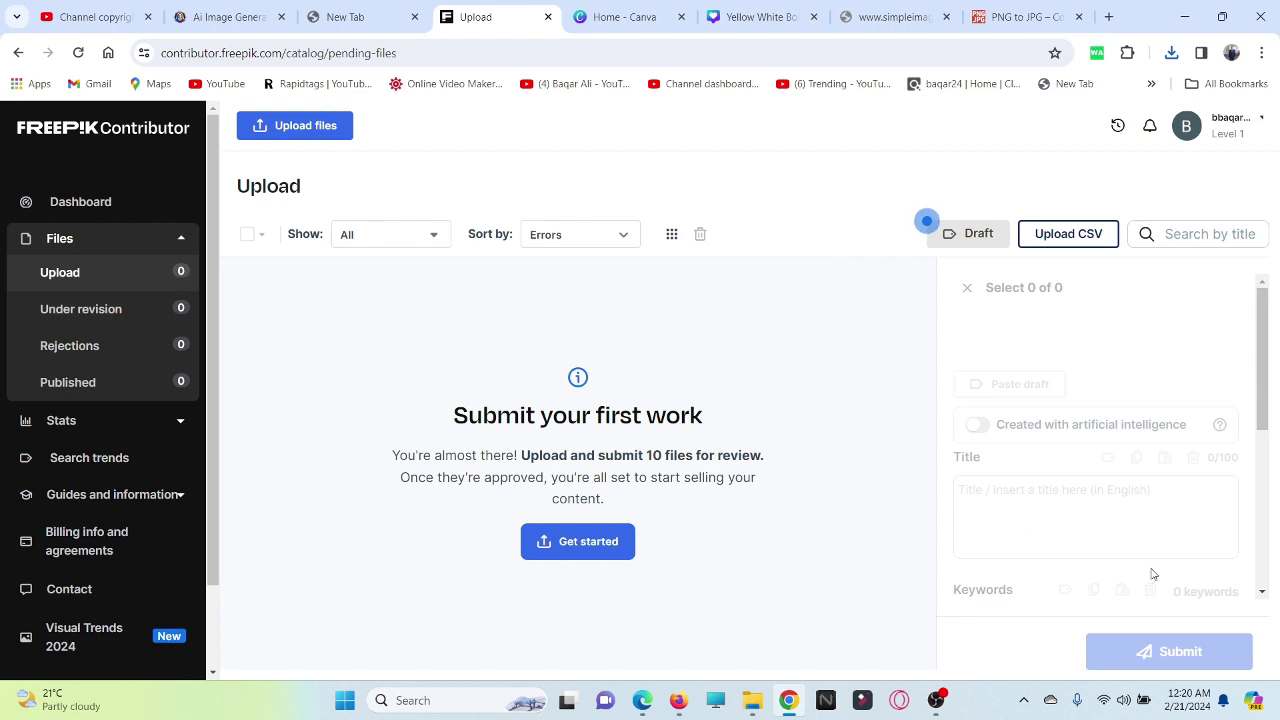
# Step: Review the title, keyword and release fields required for submissions, then check the downloaded images available for upload
pyautogui.scroll(-2, 1008, 468)
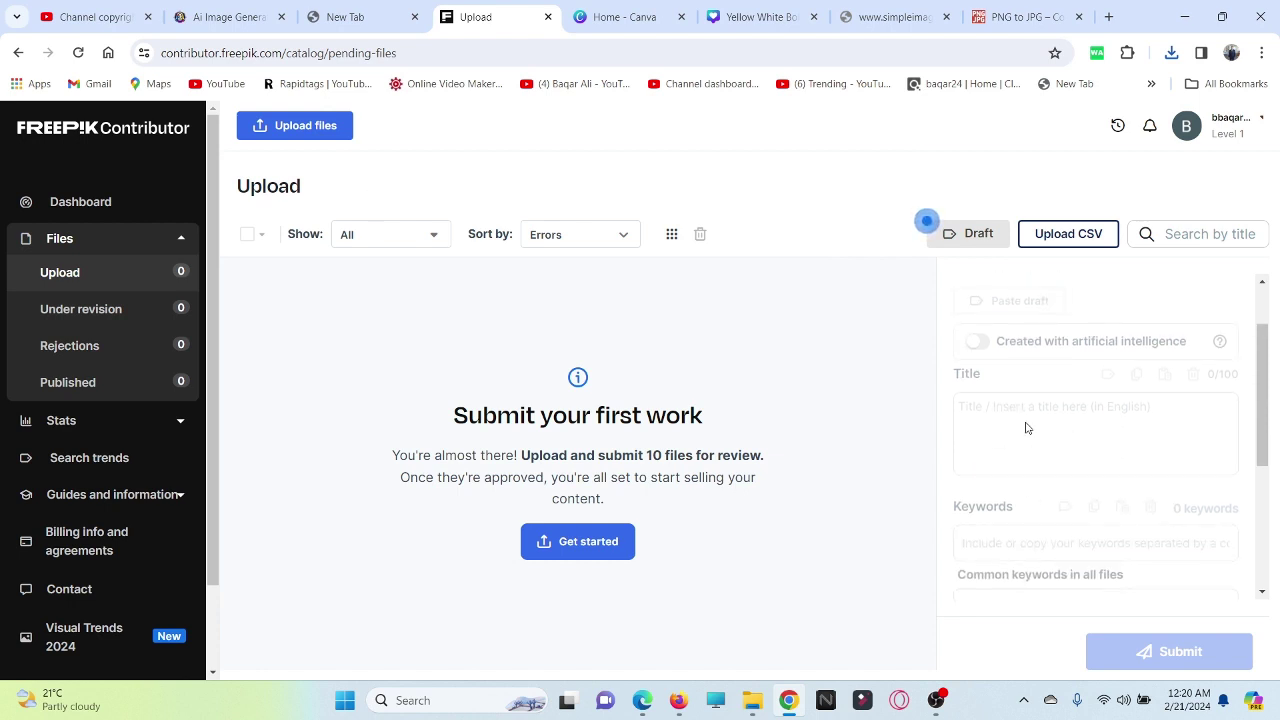
pyautogui.scroll(-4, 1025, 428)
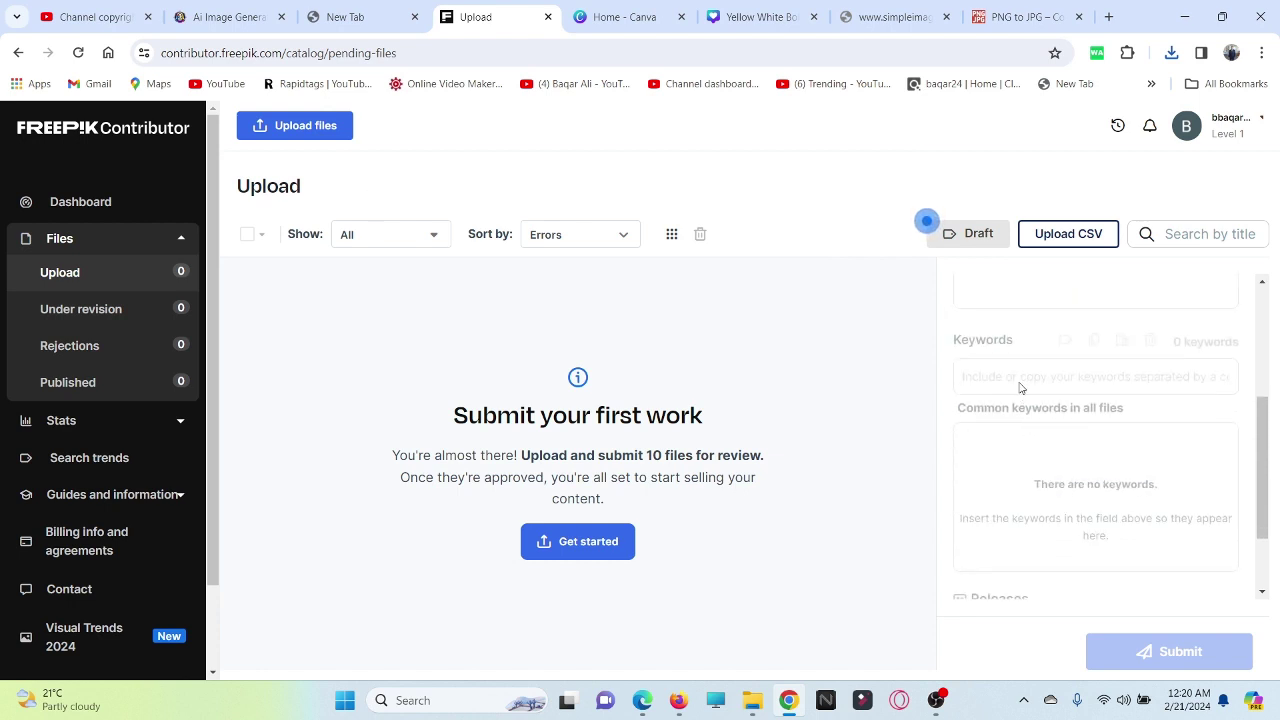
pyautogui.scroll(-3, 1040, 463)
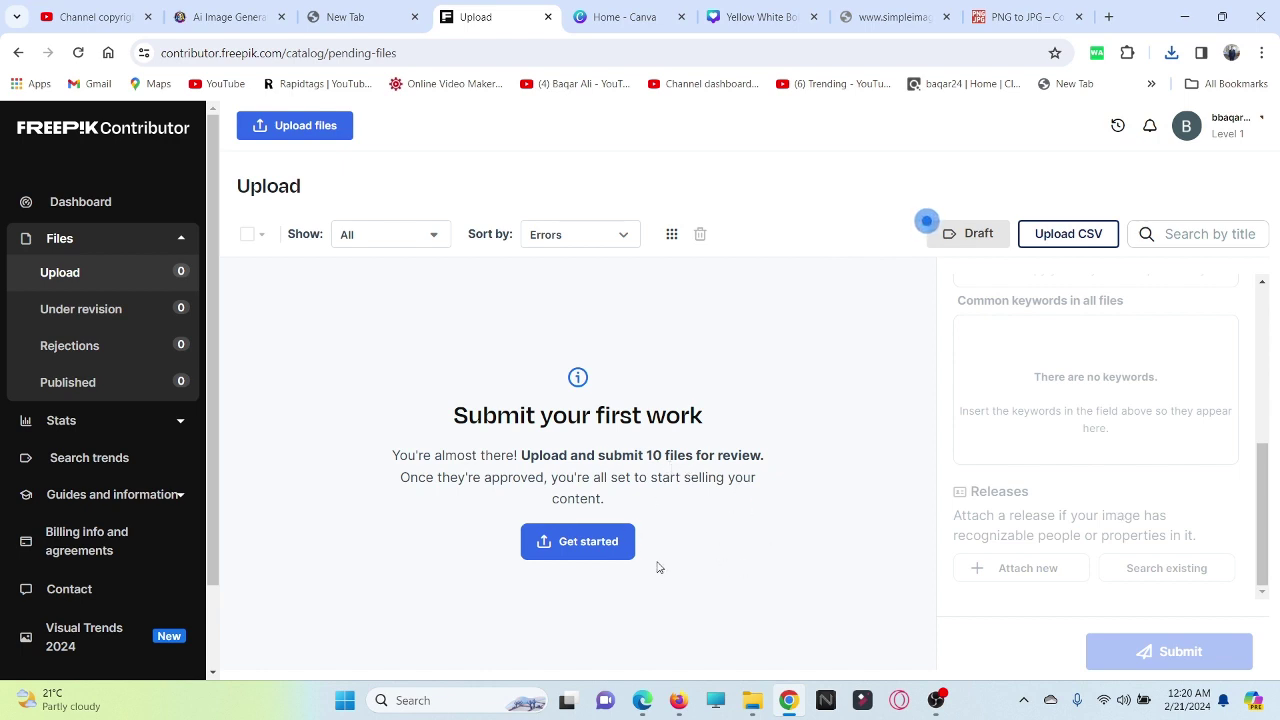
pyautogui.click(301, 125)
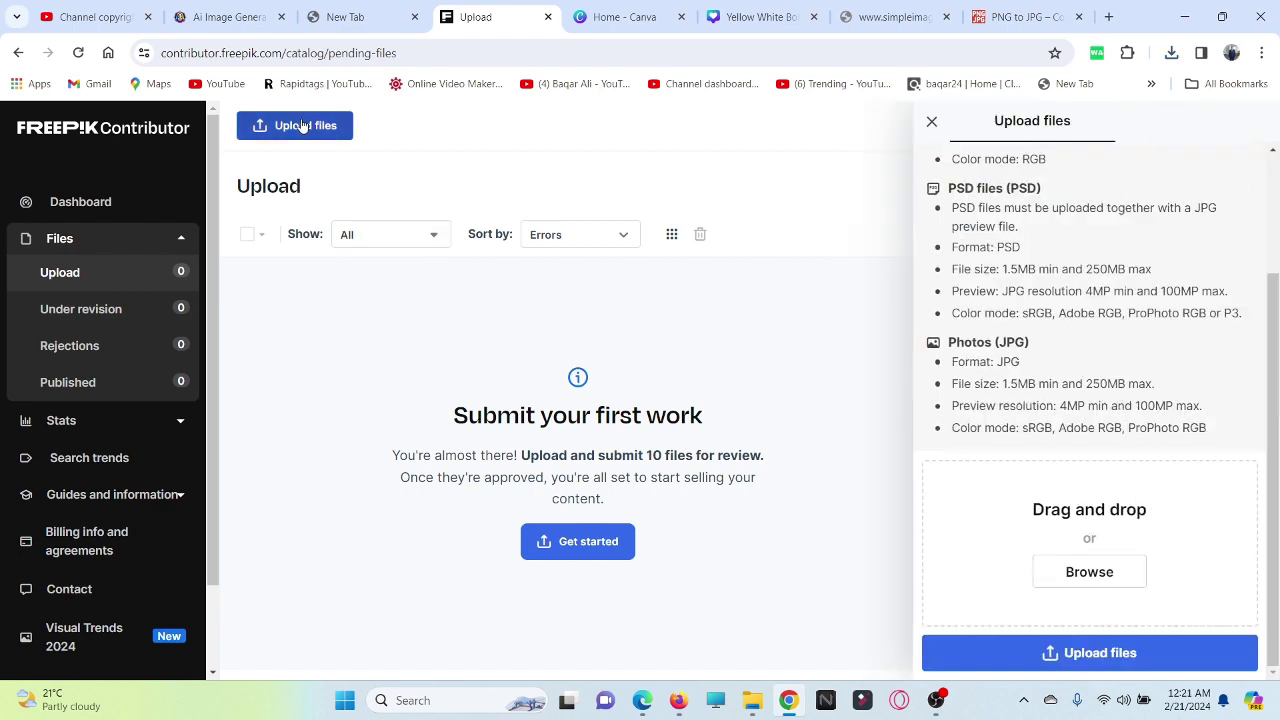
pyautogui.click(1123, 577)
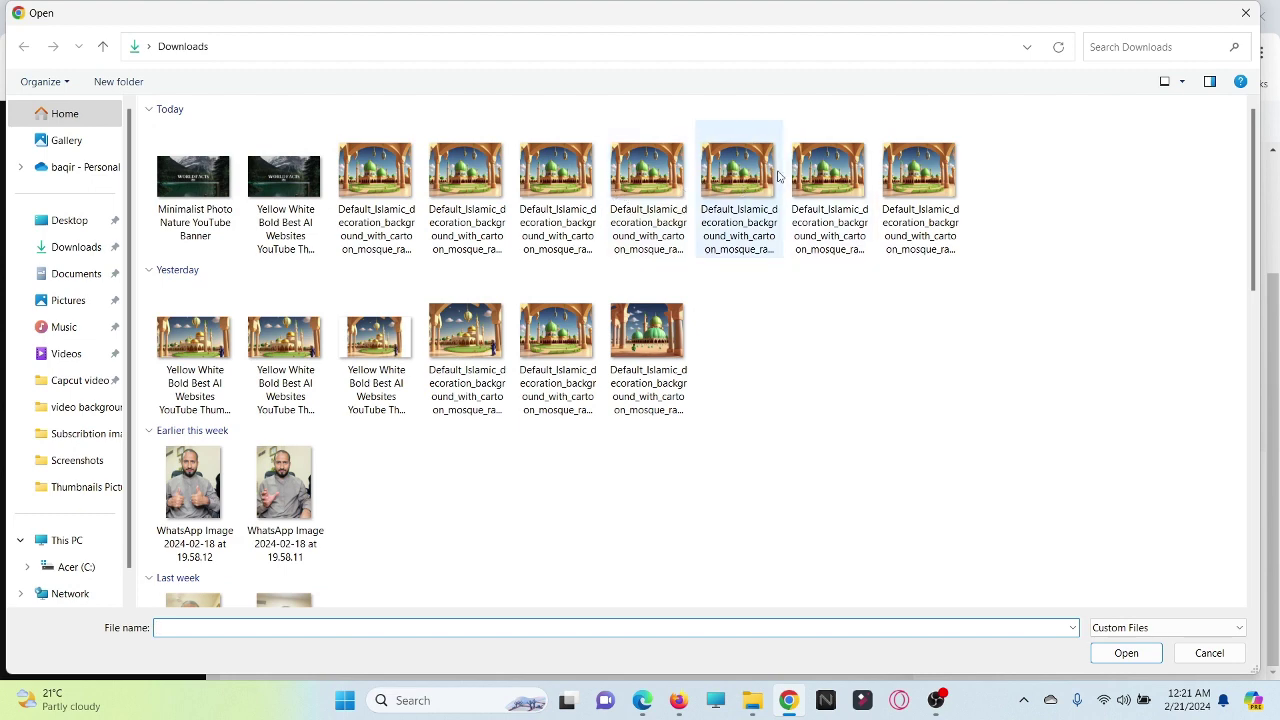
pyautogui.click(1244, 14)
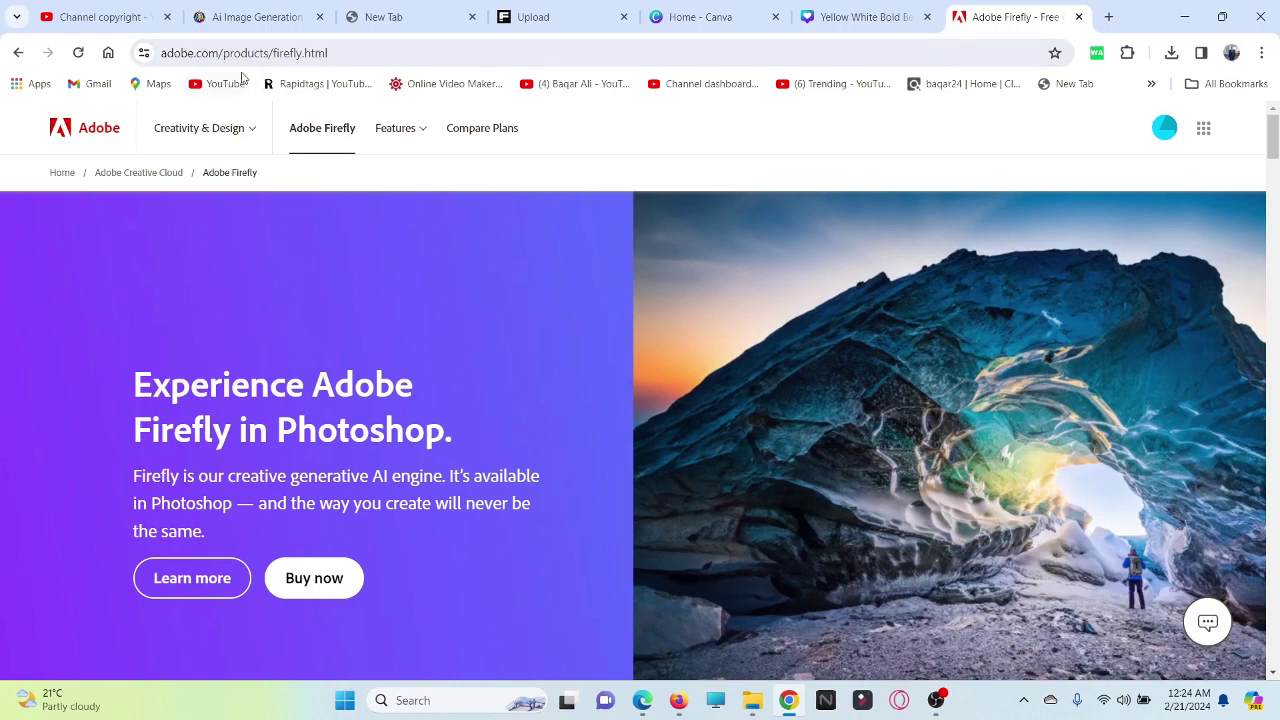
# Step: On the Adobe Firefly site, open the Text to Image feature page and dismiss the regional website notice
pyautogui.scroll(-8, 537, 415)
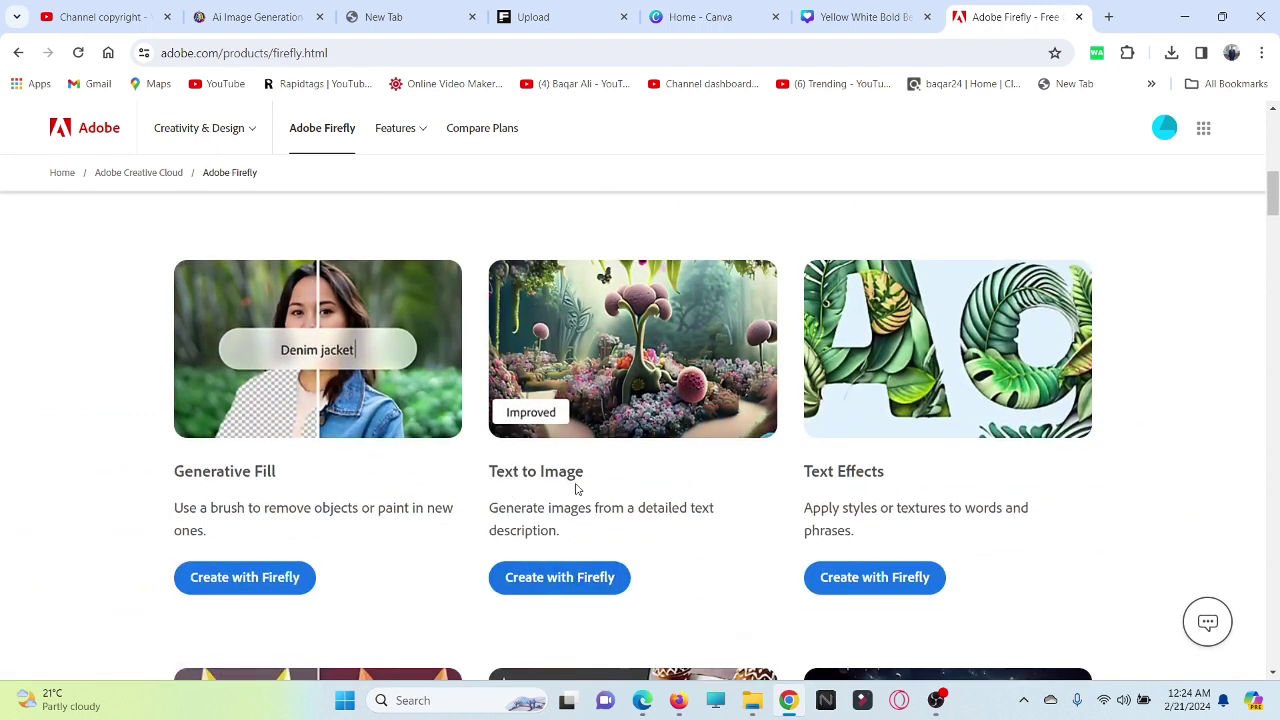
pyautogui.click(538, 474)
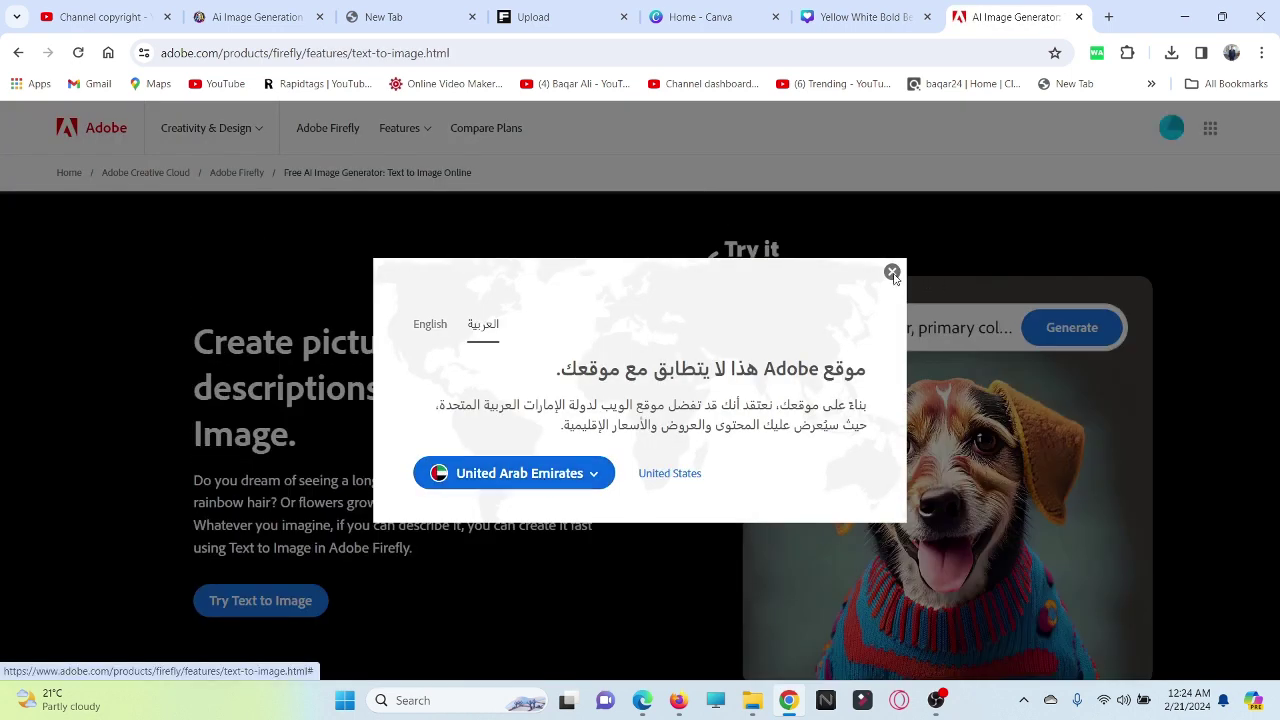
pyautogui.click(892, 273)
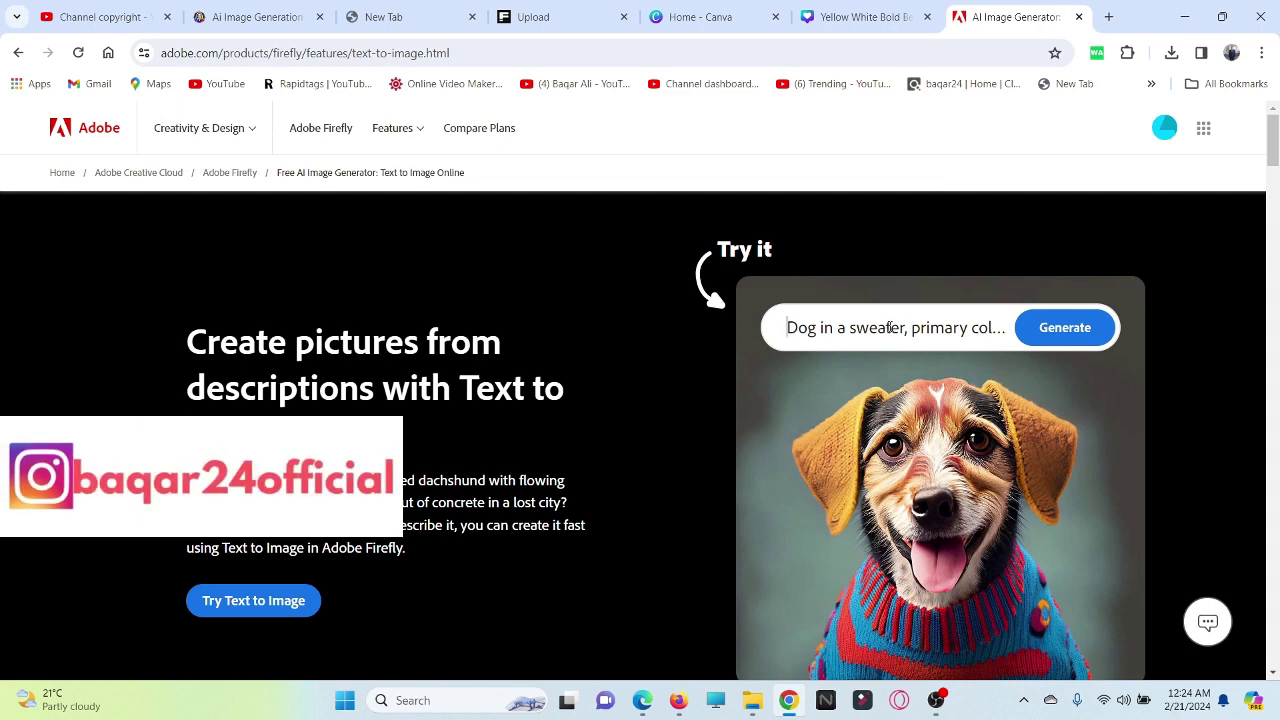
# Step: Generate images from the prompt "Islamic decoration background with cartoon mosque, ramadan kareem, mawlid, iftar, isra miraj, eid al fitr adha, muharram, copy space, 3D illustration."
pyautogui.scroll(-2, 634, 464)
pyautogui.scroll(2, 634, 464)
pyautogui.write('Islamic decoration background with cartoon mosque, ramadan kareem, mawlid, iftar, isra miraj, eid al fitr adha, muharram, copy space, 3D illustration.')
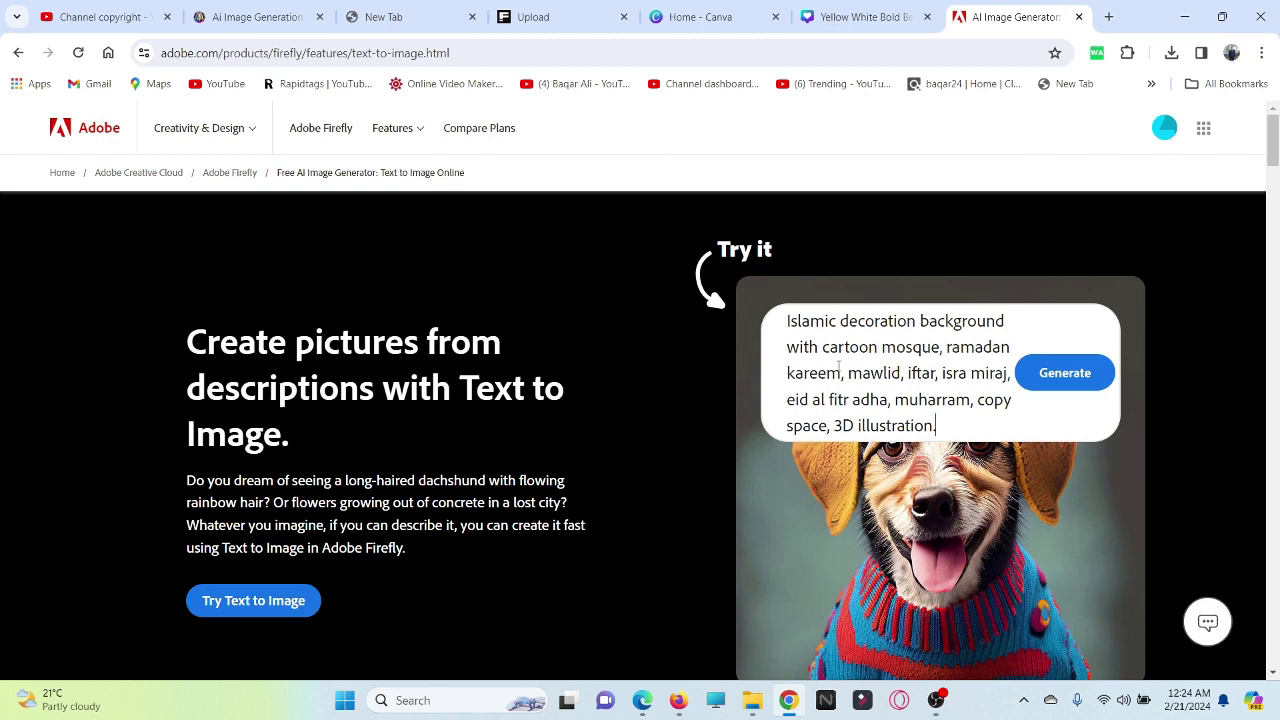
pyautogui.click(1055, 373)
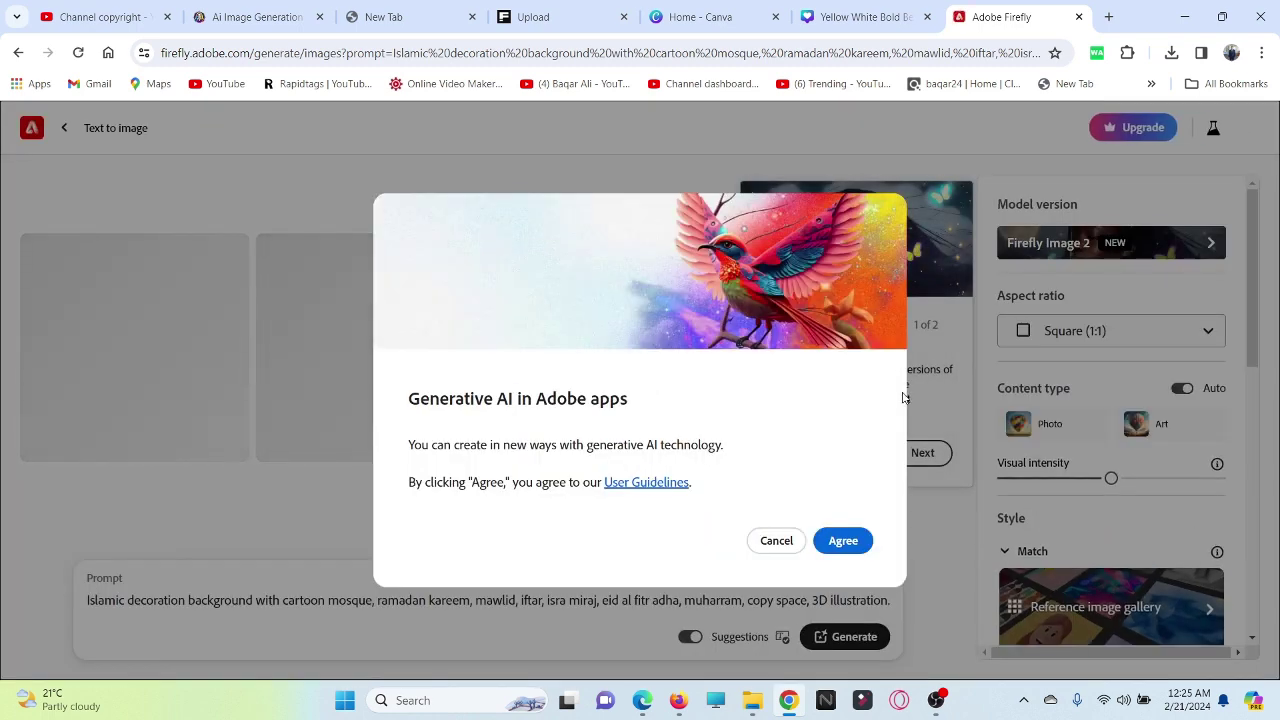
# Step: Agree to the generative AI user guidelines, skip the Firefly Image 2 tour, and run the image generation for the entered prompt
pyautogui.click(838, 541)
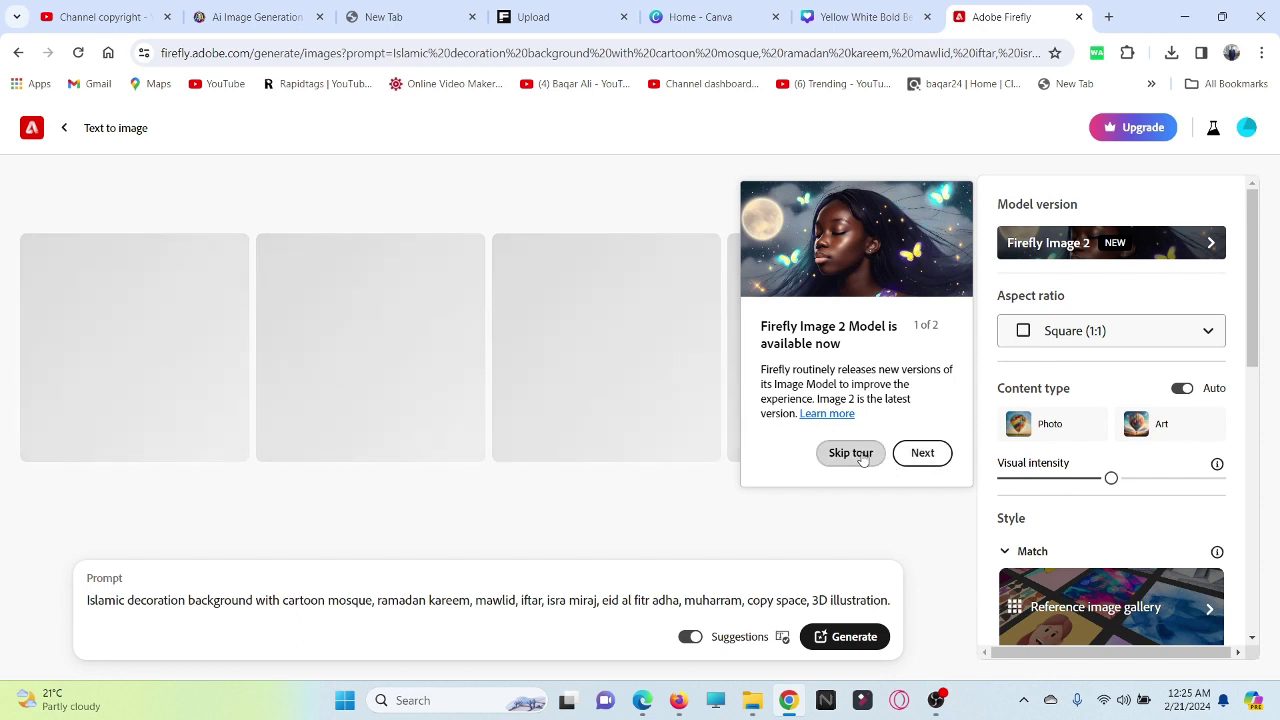
pyautogui.click(850, 453)
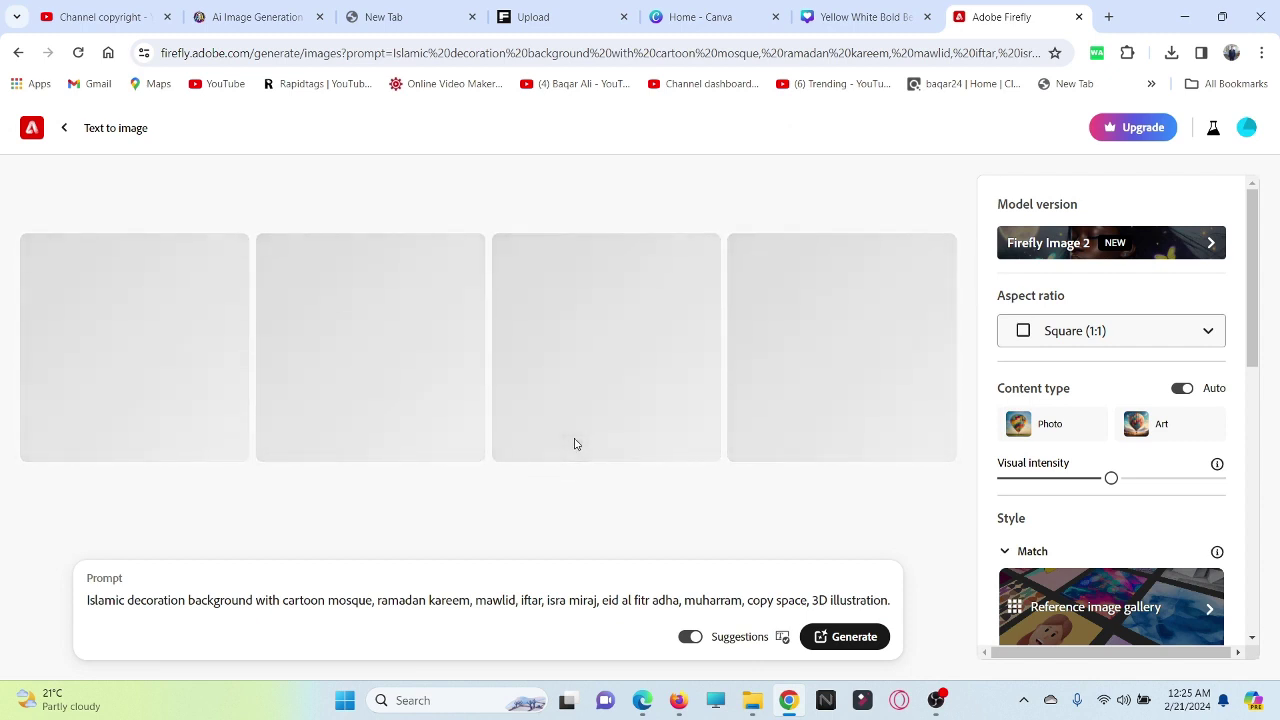
pyautogui.click(884, 638)
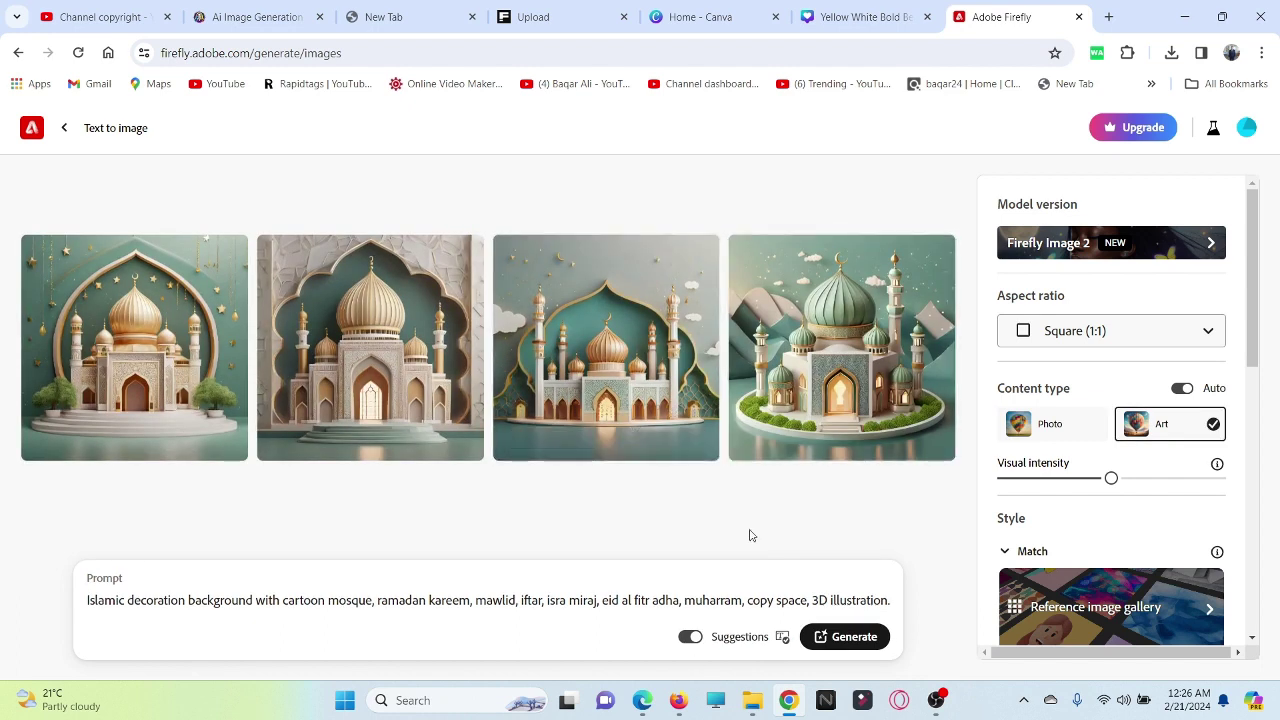
# Step: Download the fourth generated image, the mosque with green domes on a round base
pyautogui.moveTo(698, 373)
pyautogui.moveTo(909, 314)
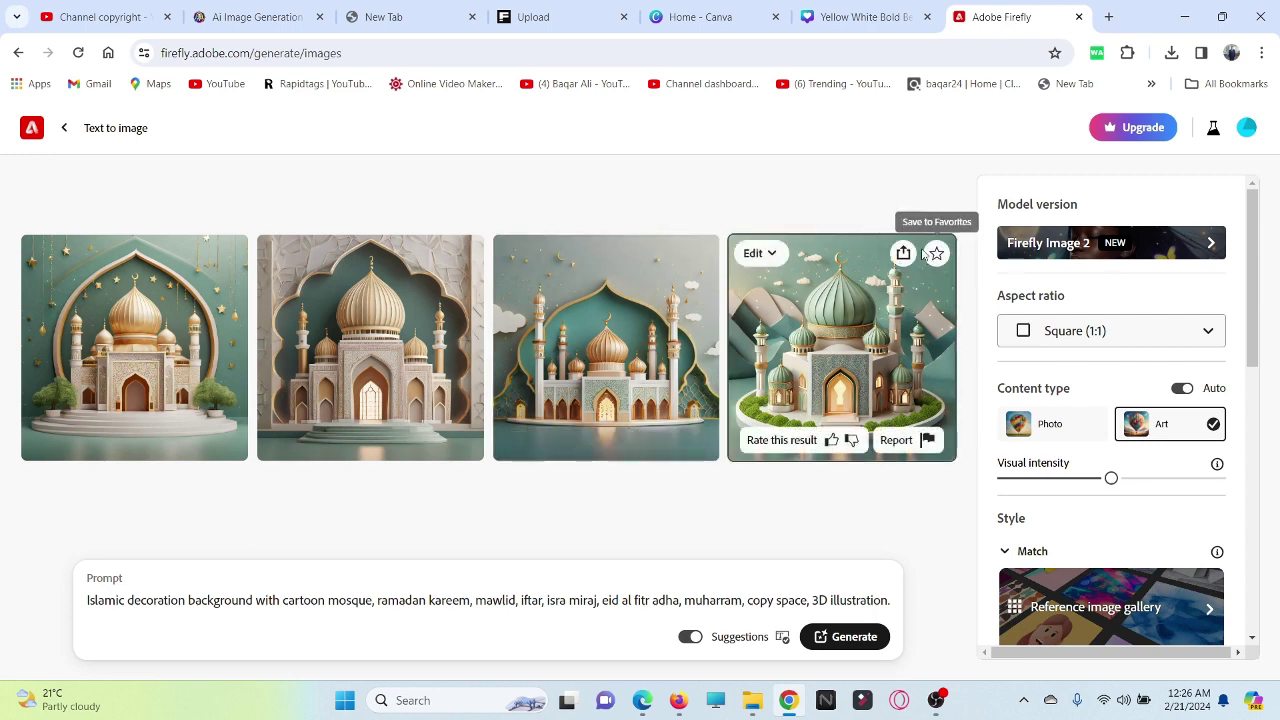
pyautogui.click(902, 254)
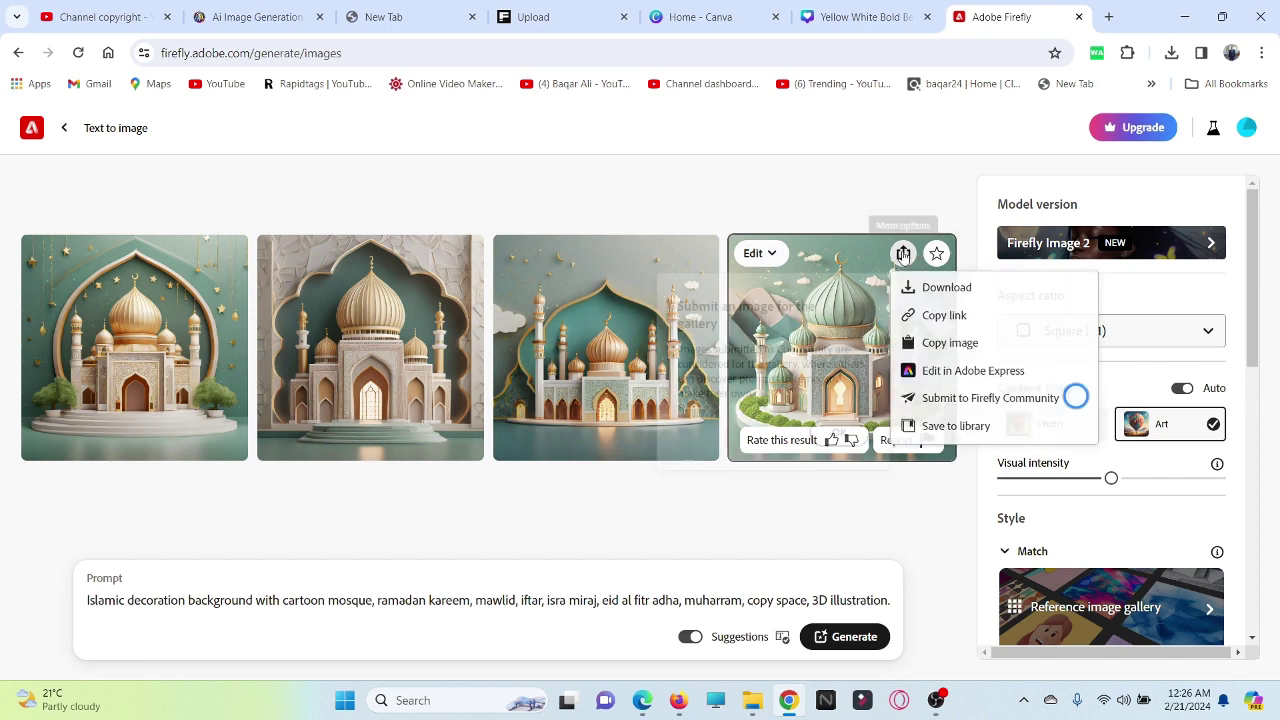
pyautogui.click(928, 289)
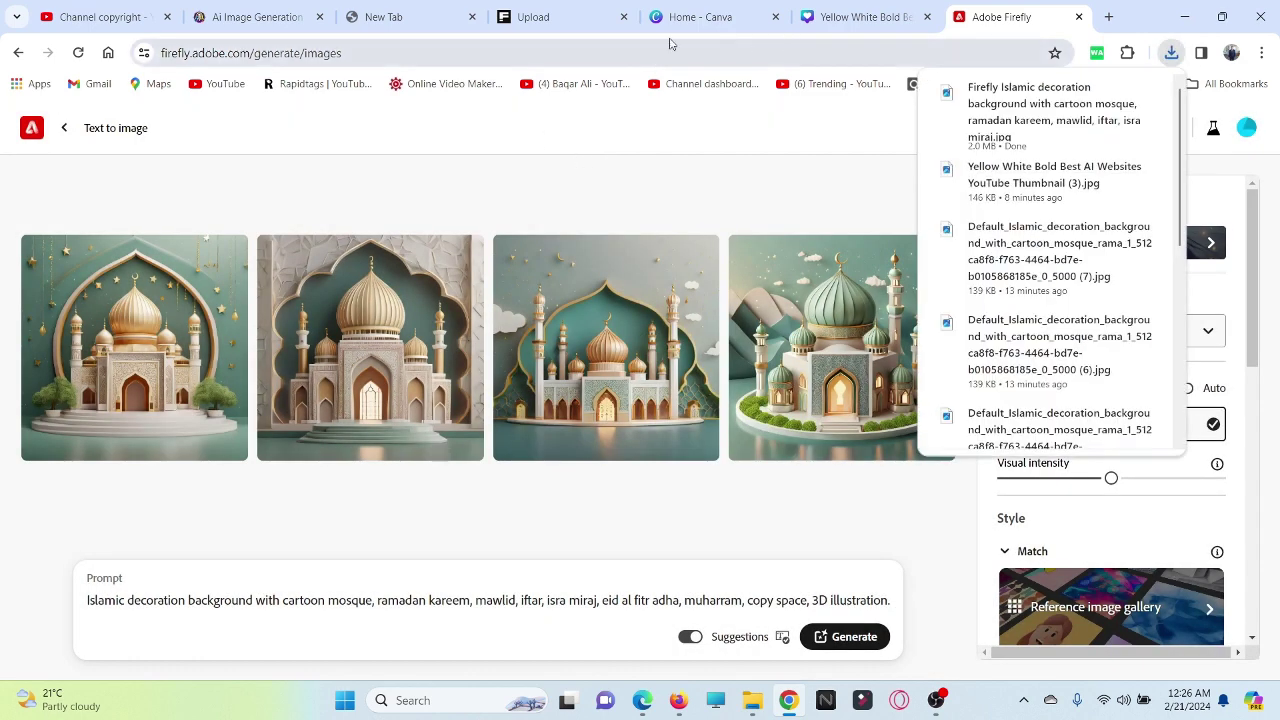
# Step: Switch to the Freepik contributor upload form and upload the downloaded Firefly mosque image from Downloads
pyautogui.click(540, 17)
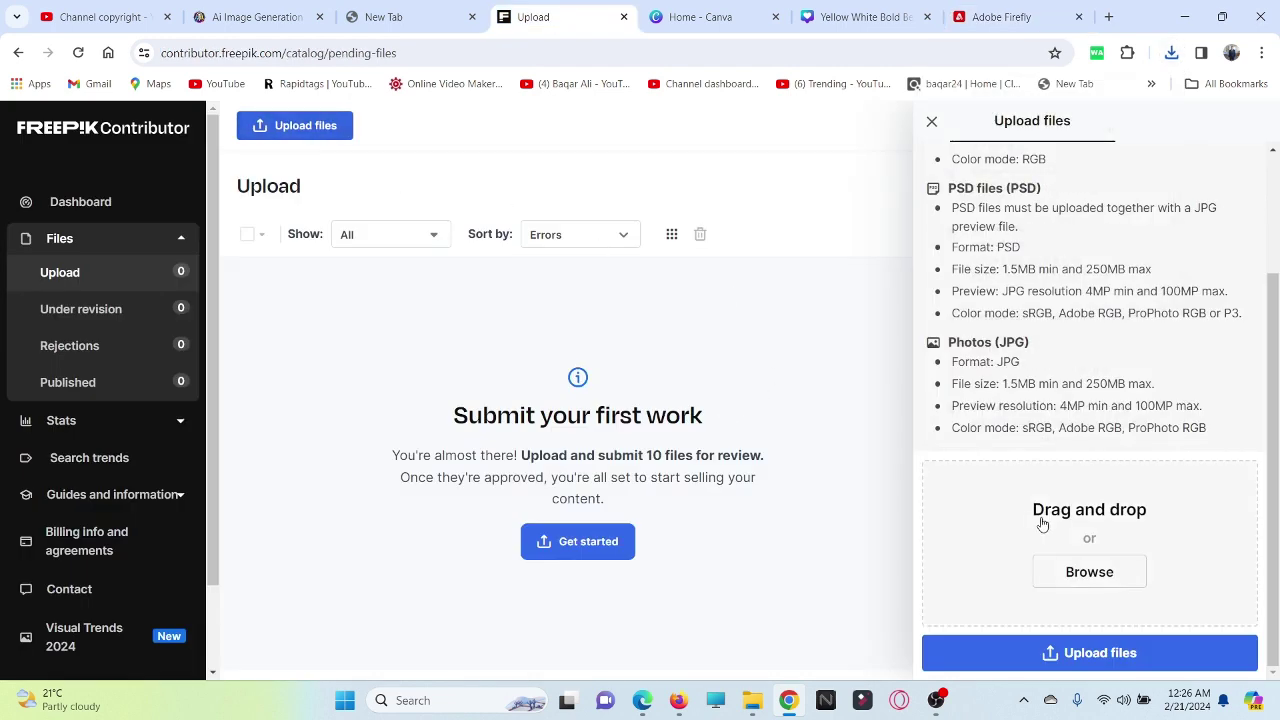
pyautogui.click(1074, 574)
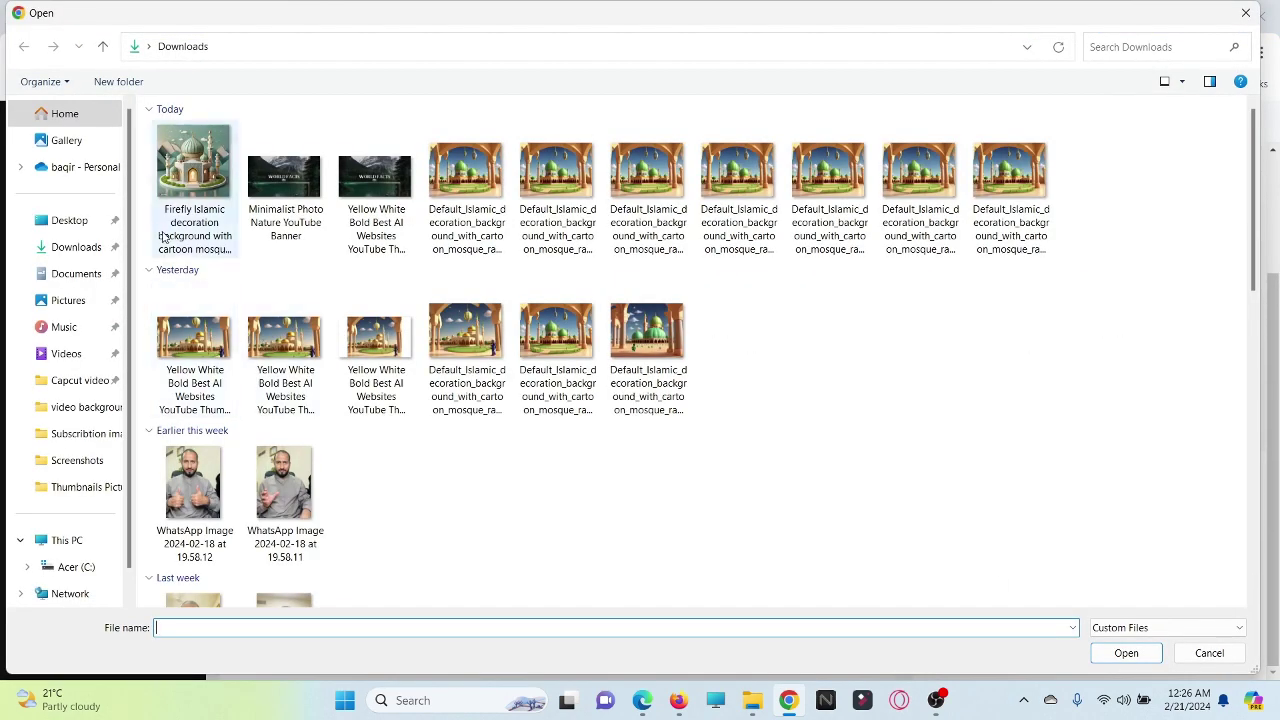
pyautogui.doubleClick(180, 188)
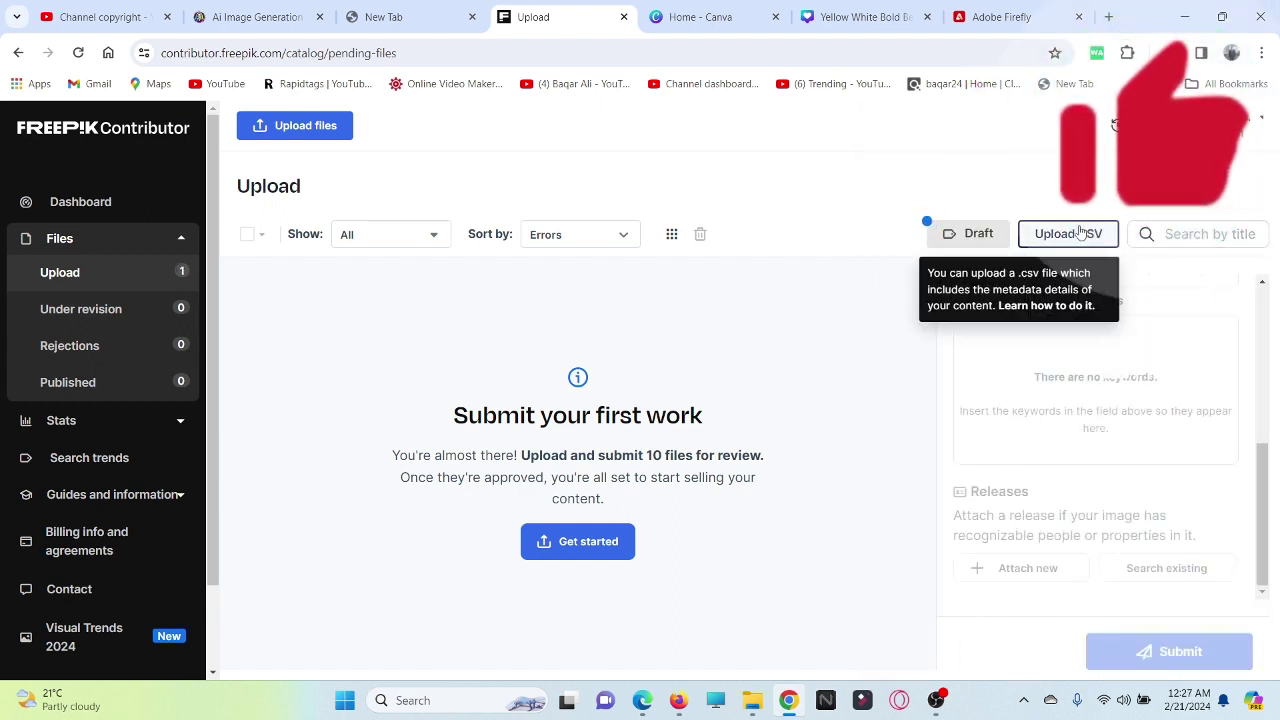
# Step: Open the metadata draft and enter "islamic mosque with beautifull design" as its title
pyautogui.scroll(5, 1070, 427)
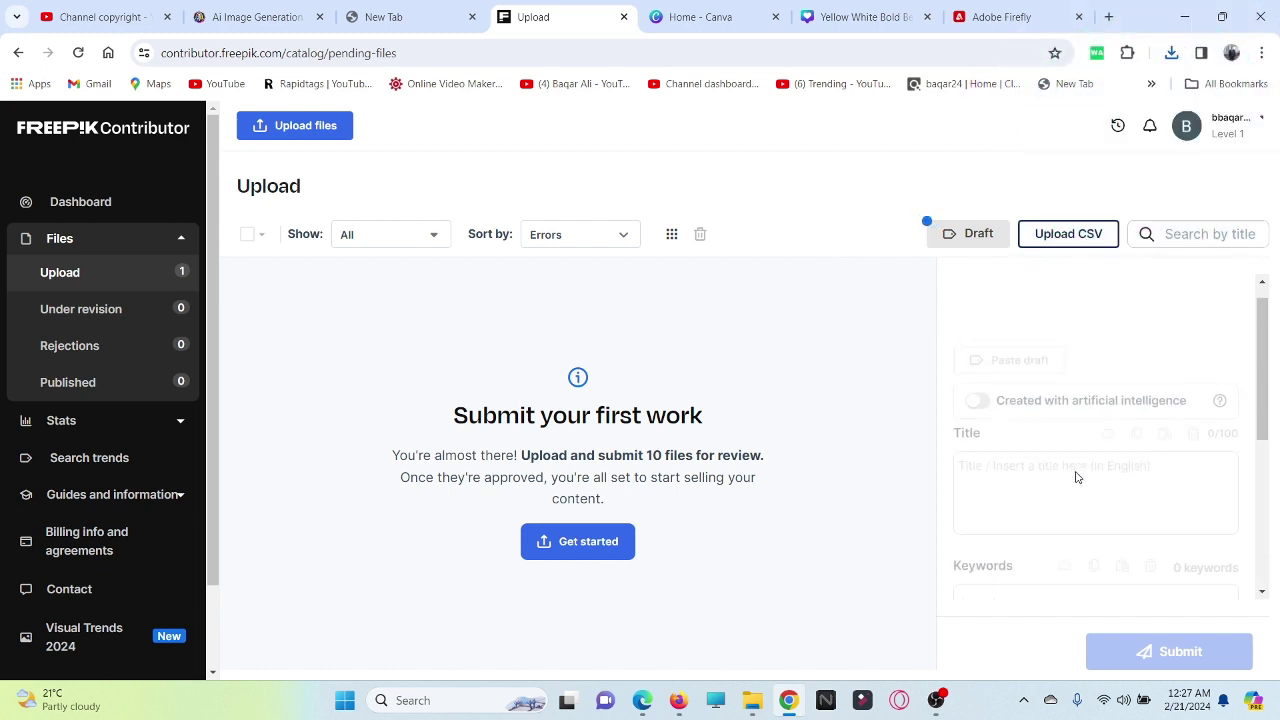
pyautogui.click(982, 238)
pyautogui.click(408, 277)
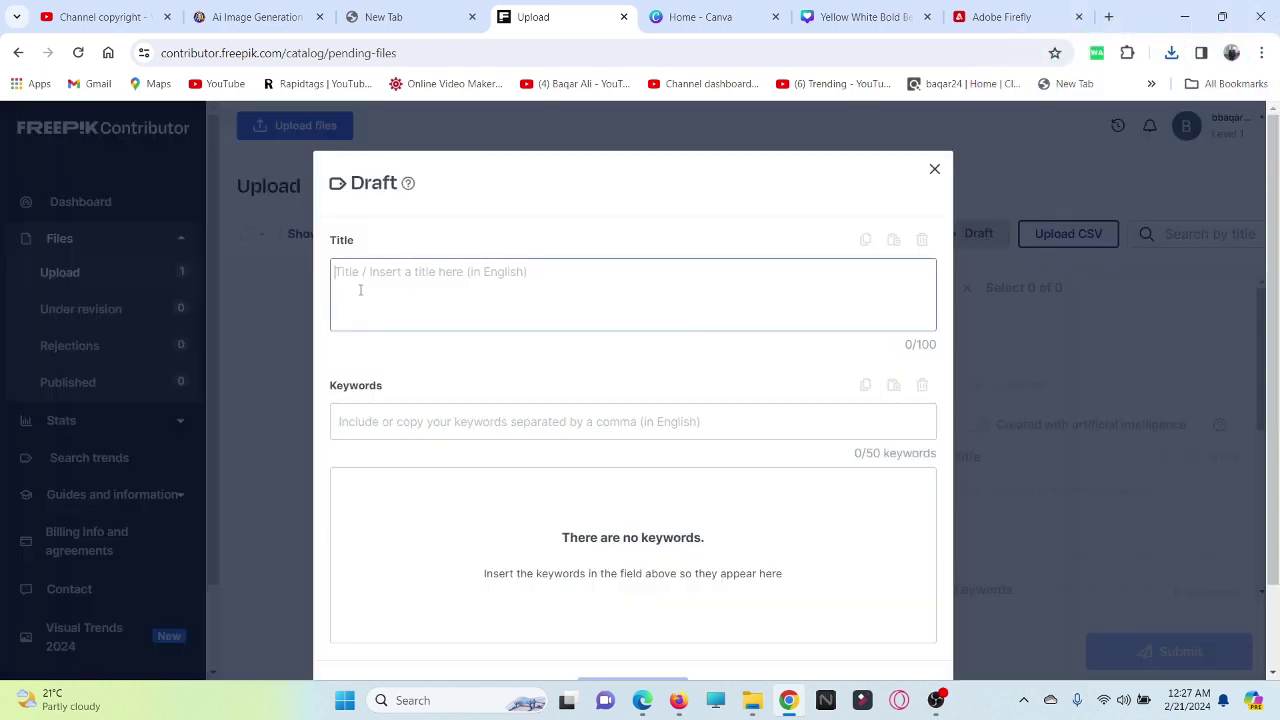
pyautogui.write('islamic mosque')
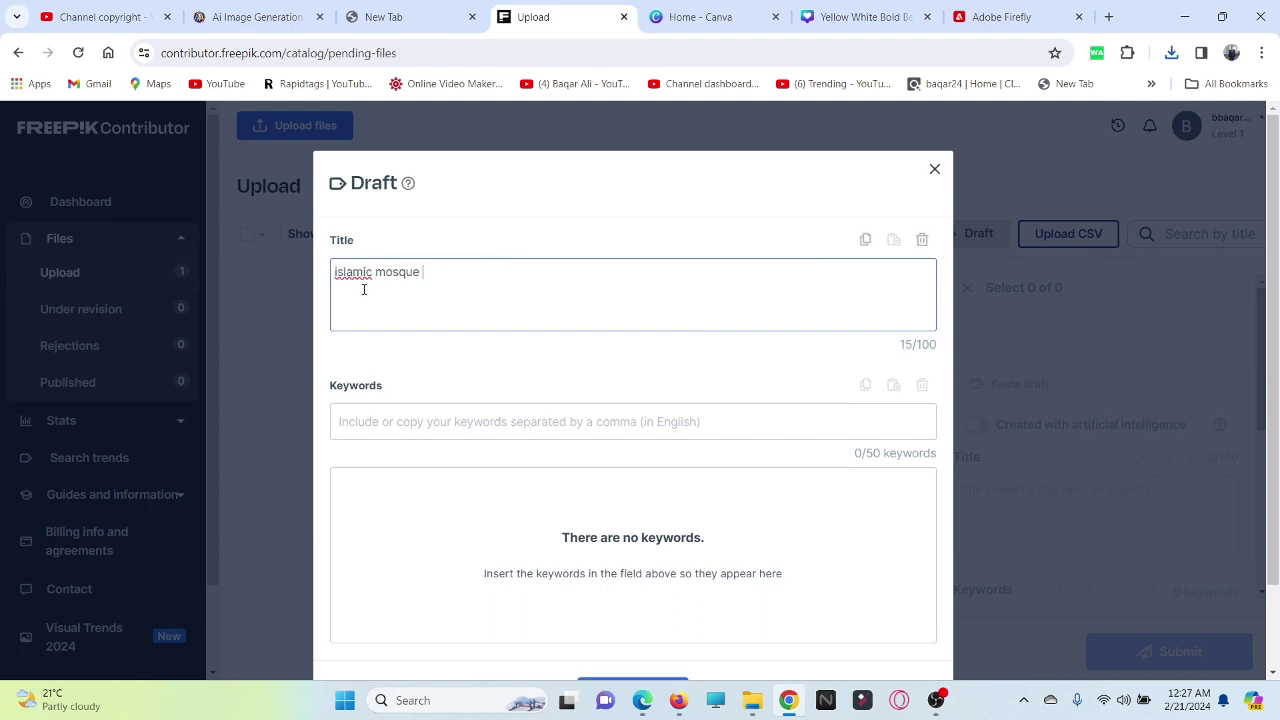
pyautogui.write(' with beautifull design')
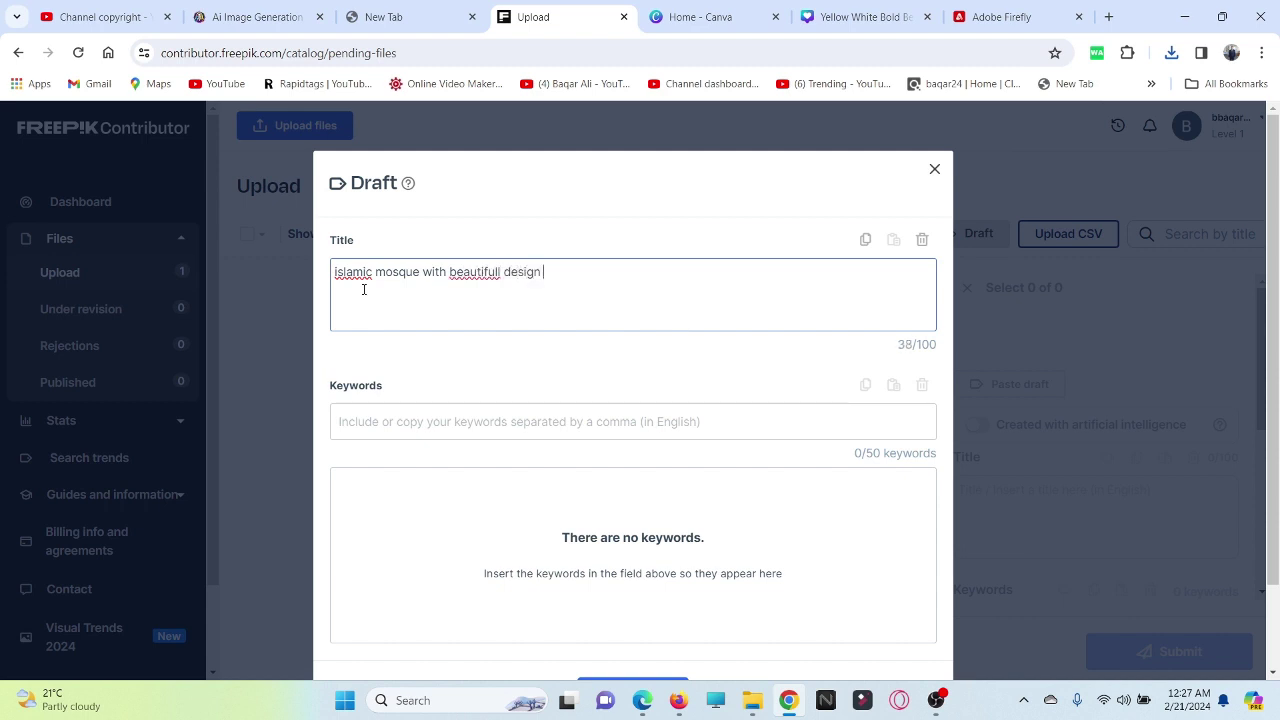
# Step: Add the keywords "islamic prayer" and "mosque" to the draft and save it
pyautogui.click(428, 421)
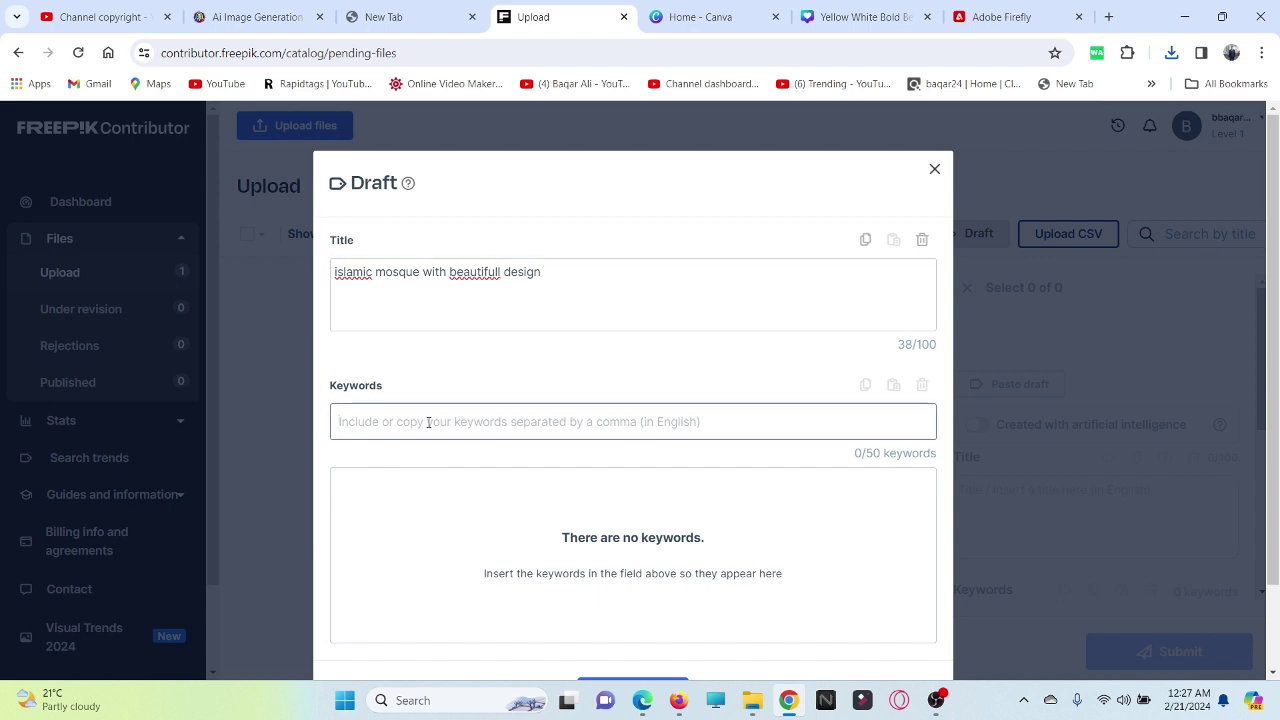
pyautogui.write('islami')
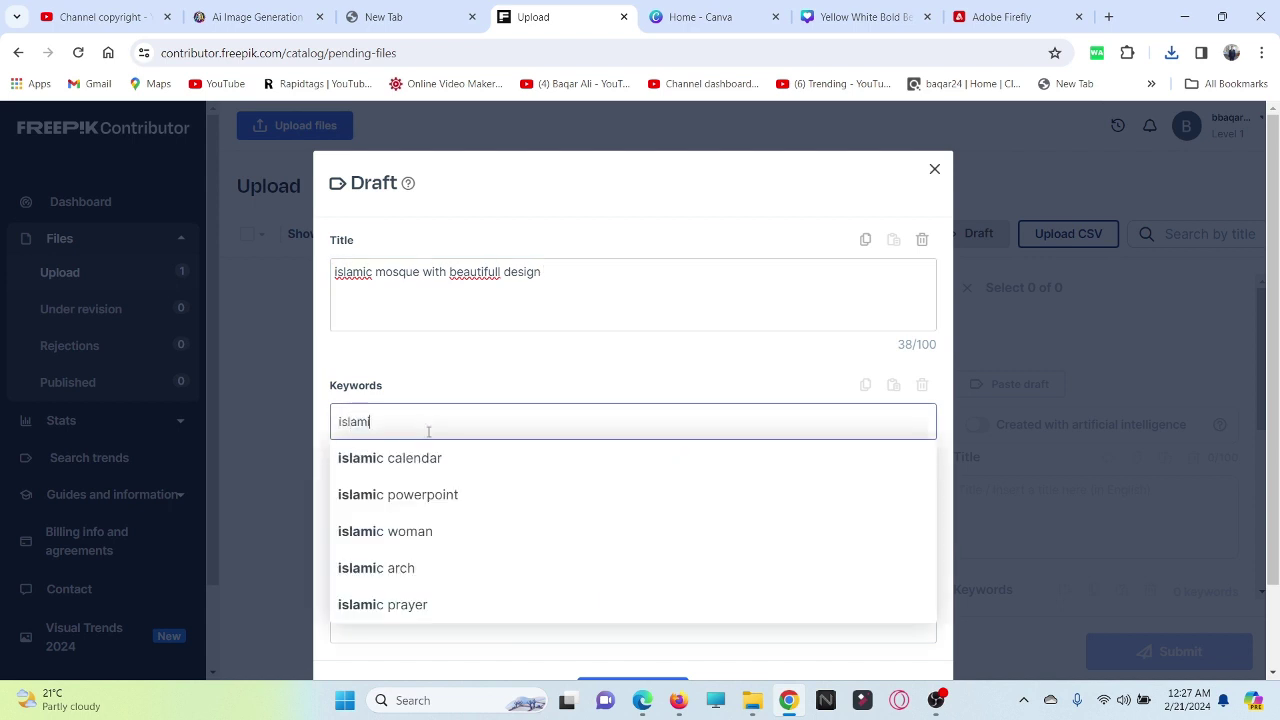
pyautogui.click(415, 606)
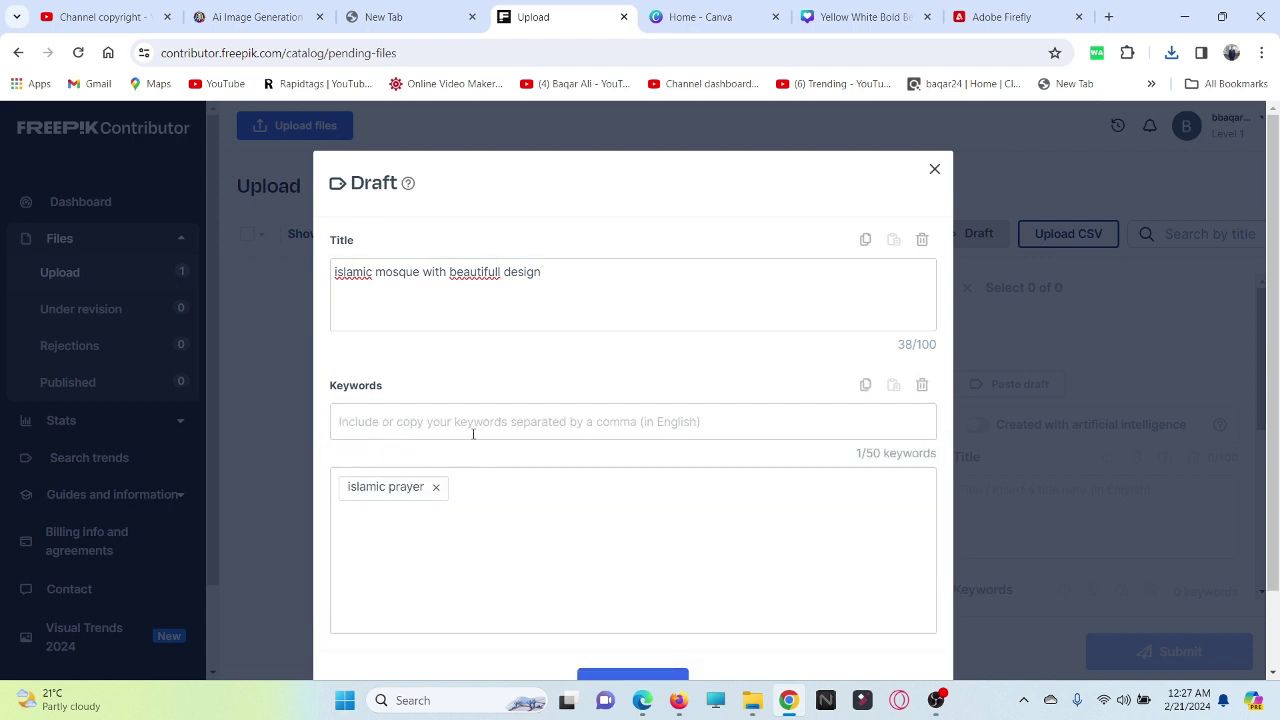
pyautogui.write('mosq')
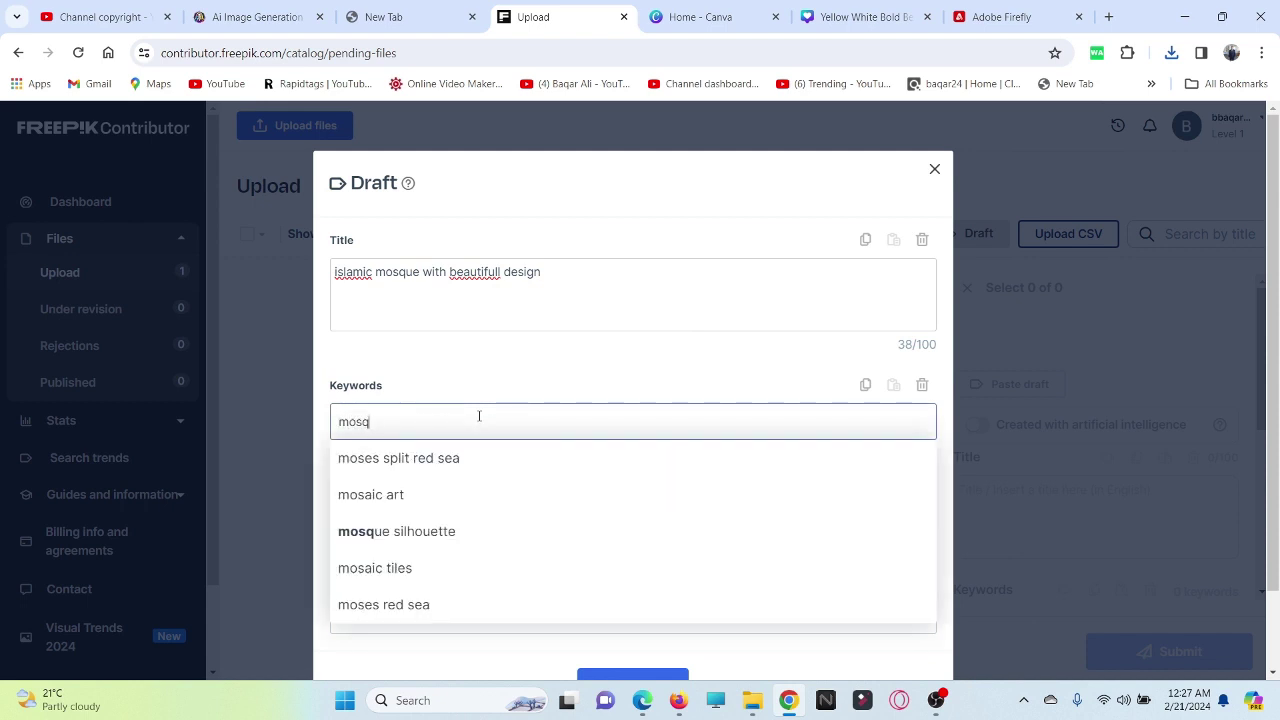
pyautogui.click(420, 531)
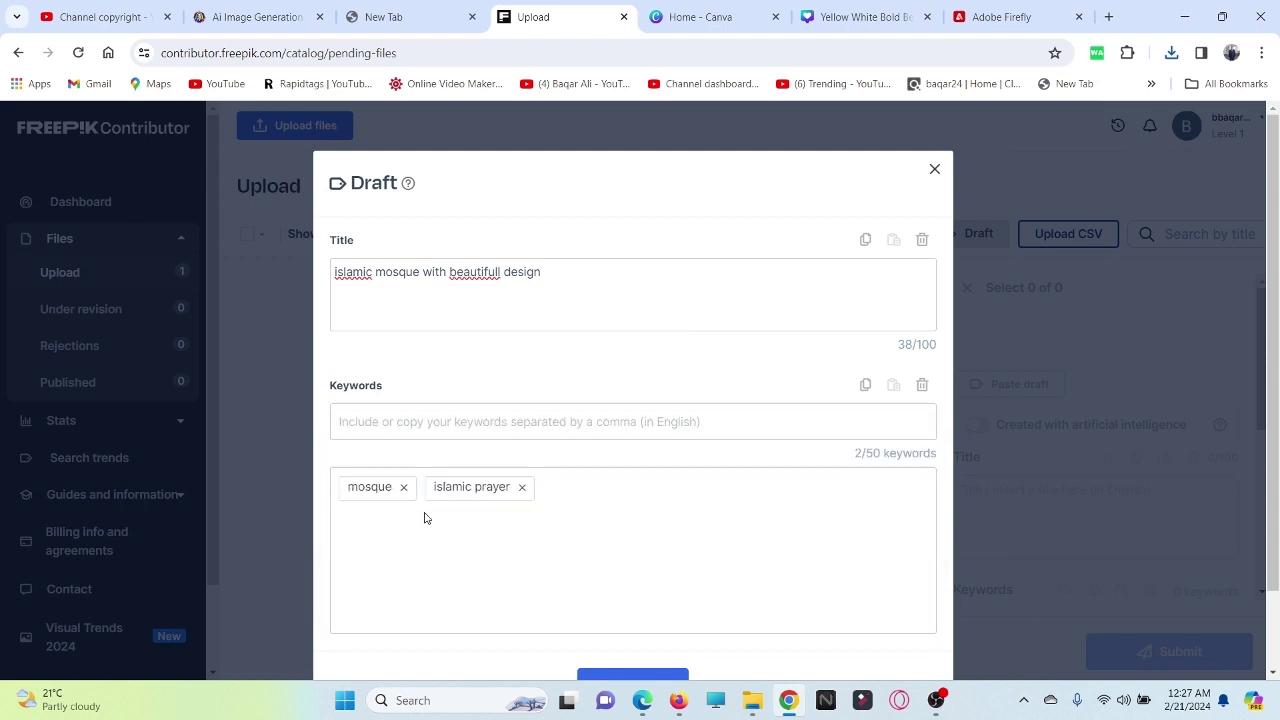
pyautogui.scroll(-1, 450, 517)
pyautogui.scroll(1, 577, 442)
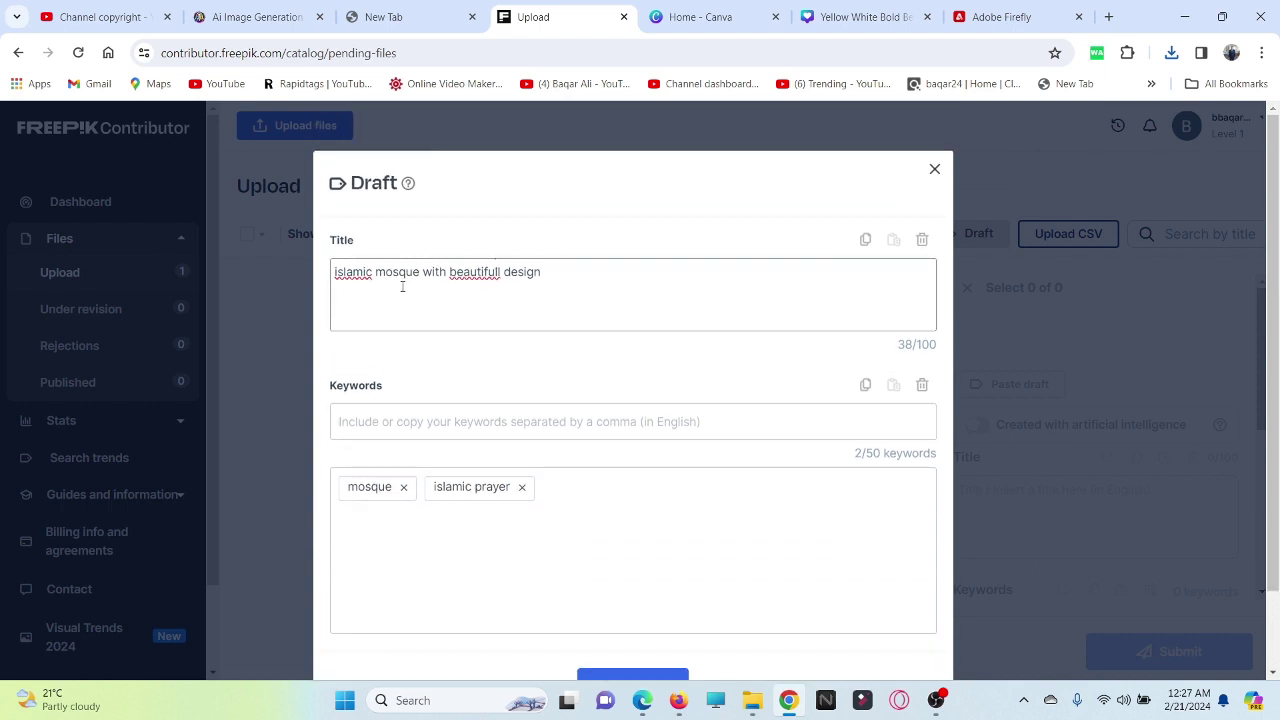
pyautogui.scroll(-1, 661, 580)
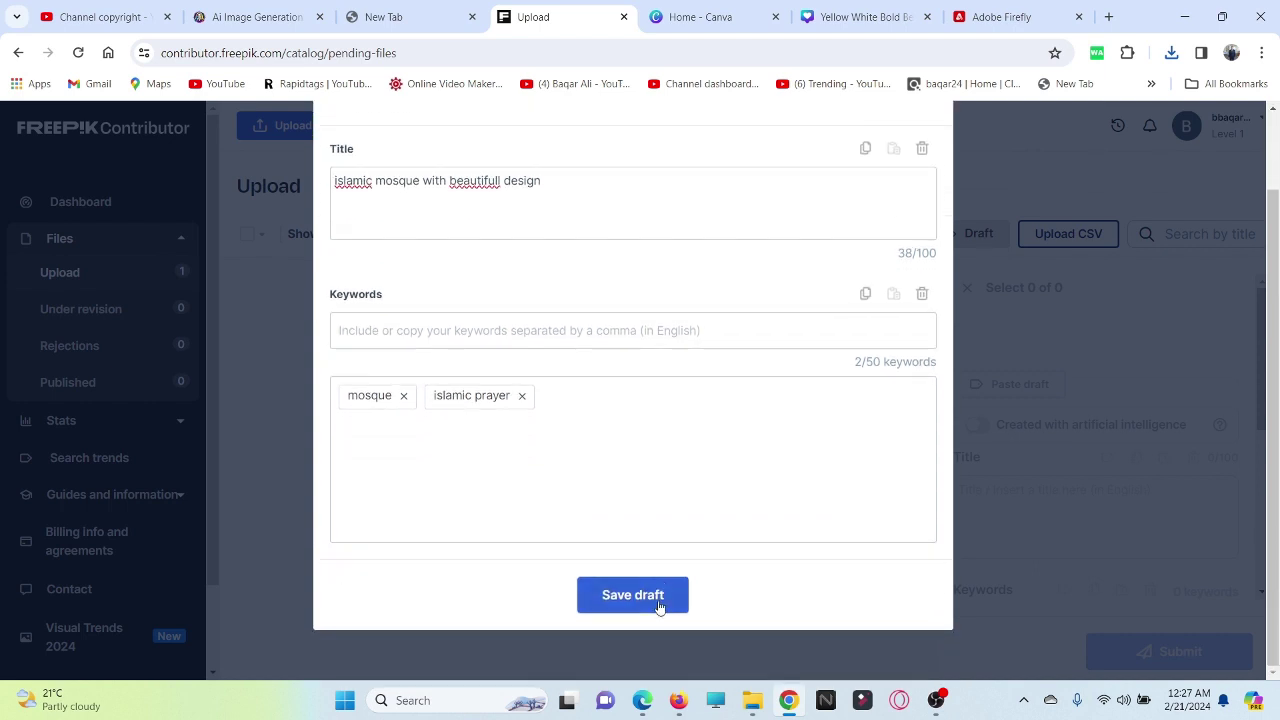
pyautogui.click(658, 600)
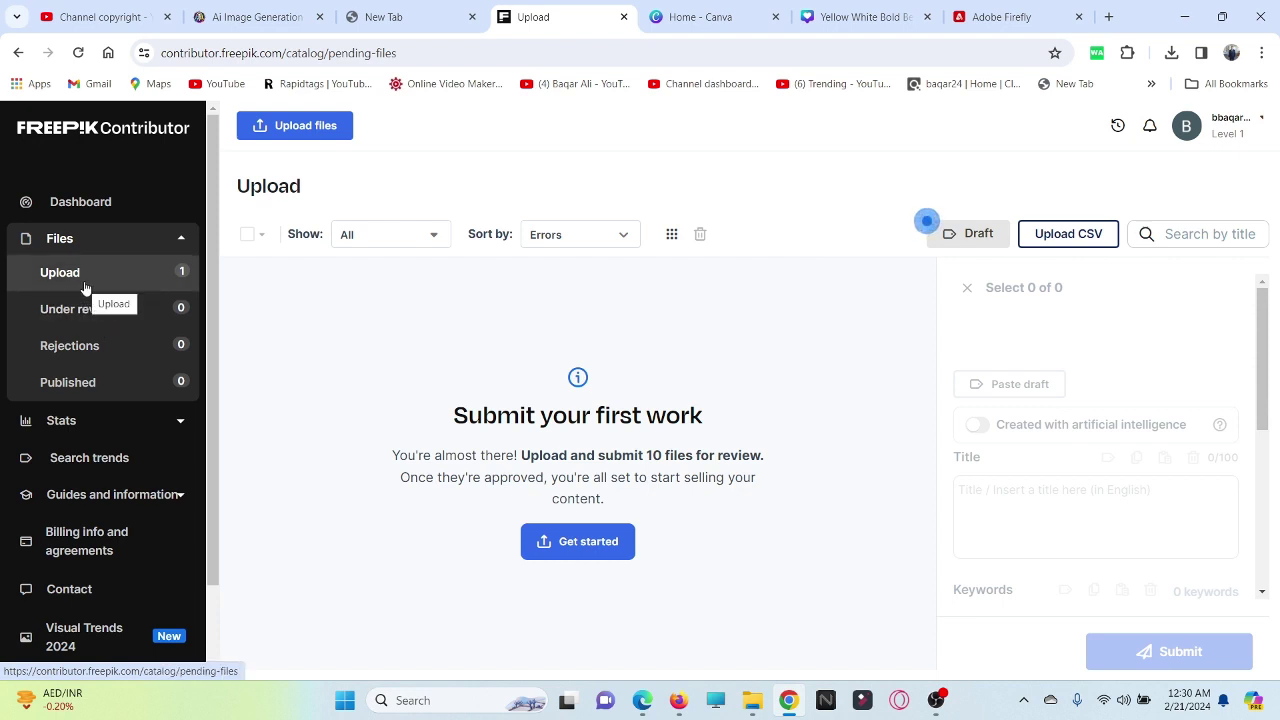
# Step: Open the contributor billing info and agreements, and log in to the Freepik tax center with the existing Google account
pyautogui.click(104, 548)
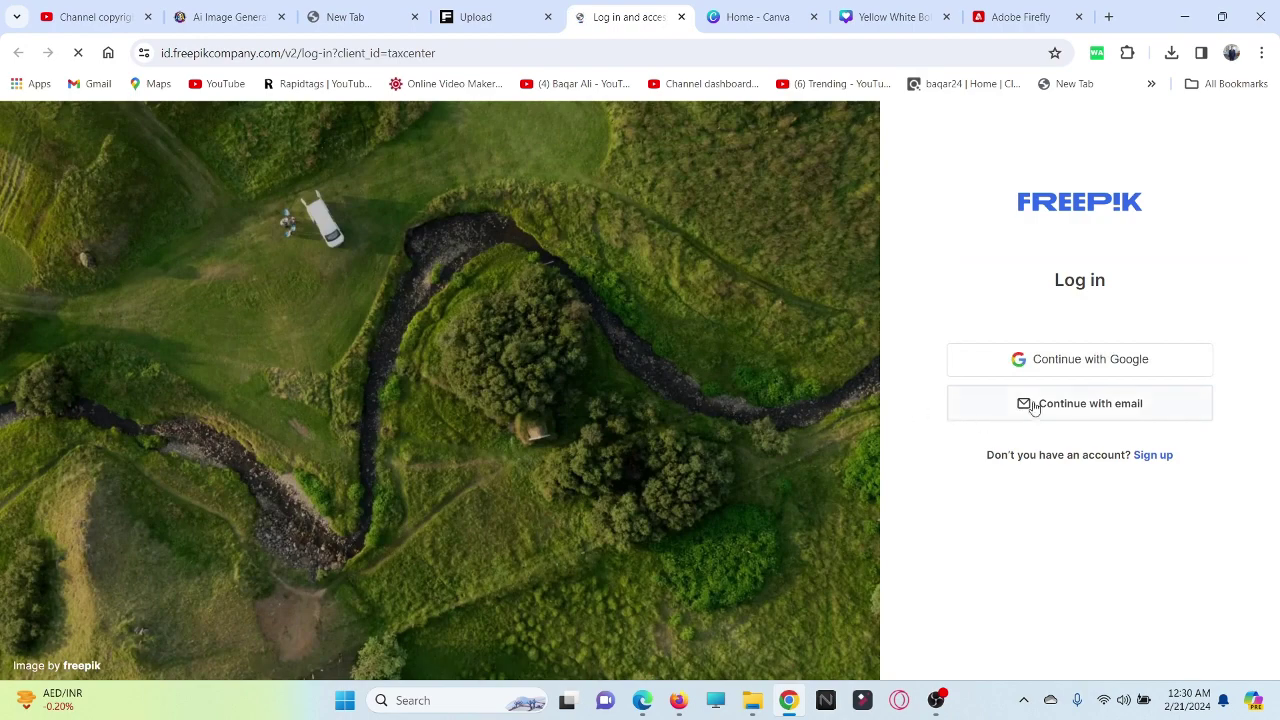
pyautogui.click(1104, 363)
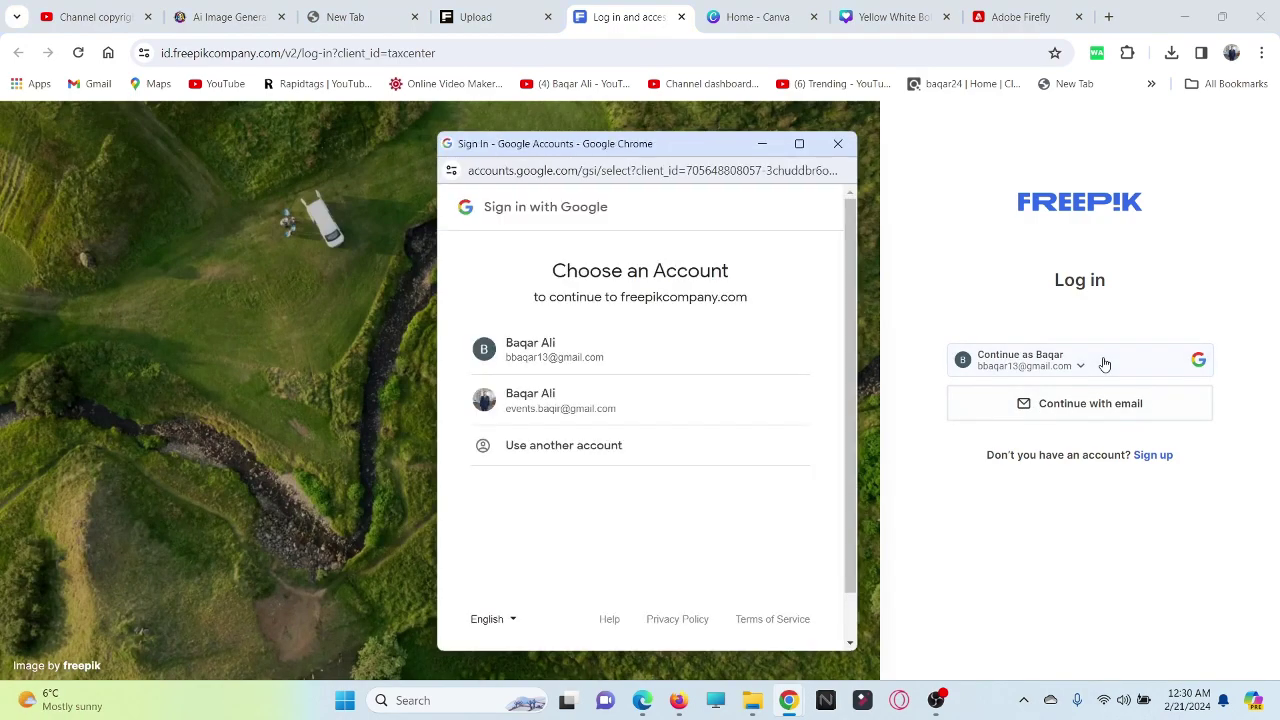
pyautogui.click(551, 363)
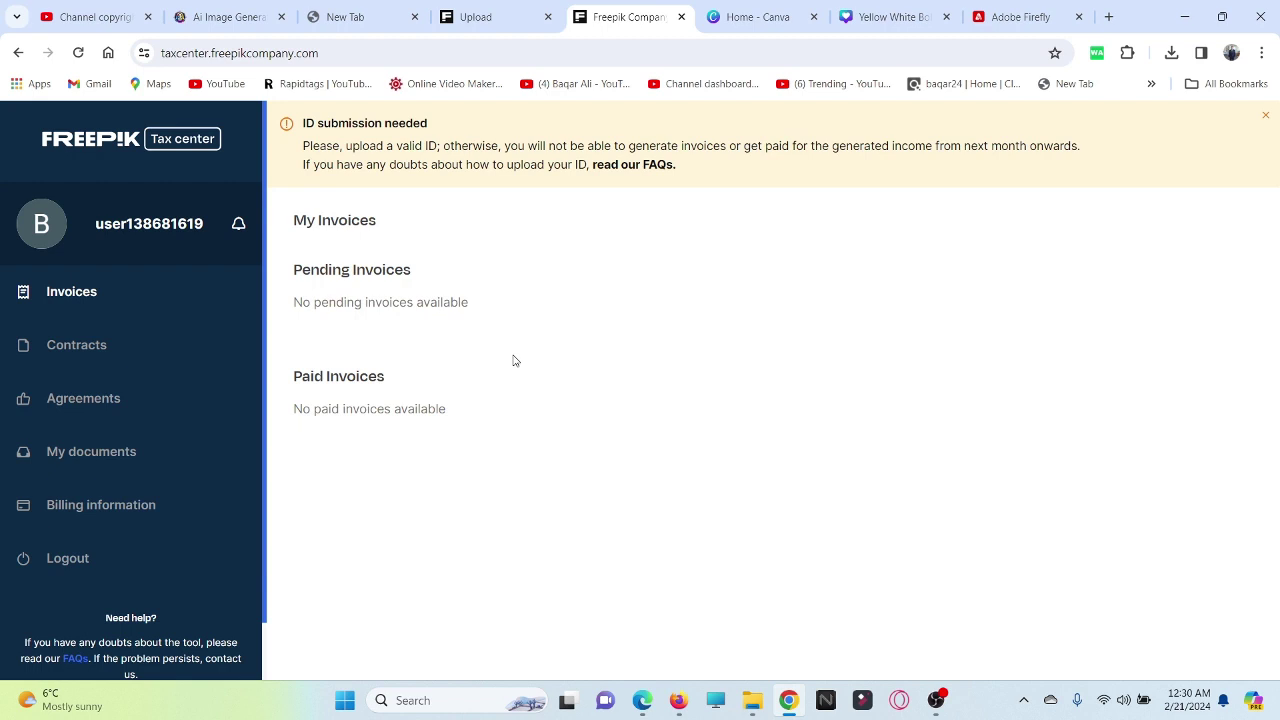
# Step: View the My documents page in the tax center and open the billing information form
pyautogui.click(80, 457)
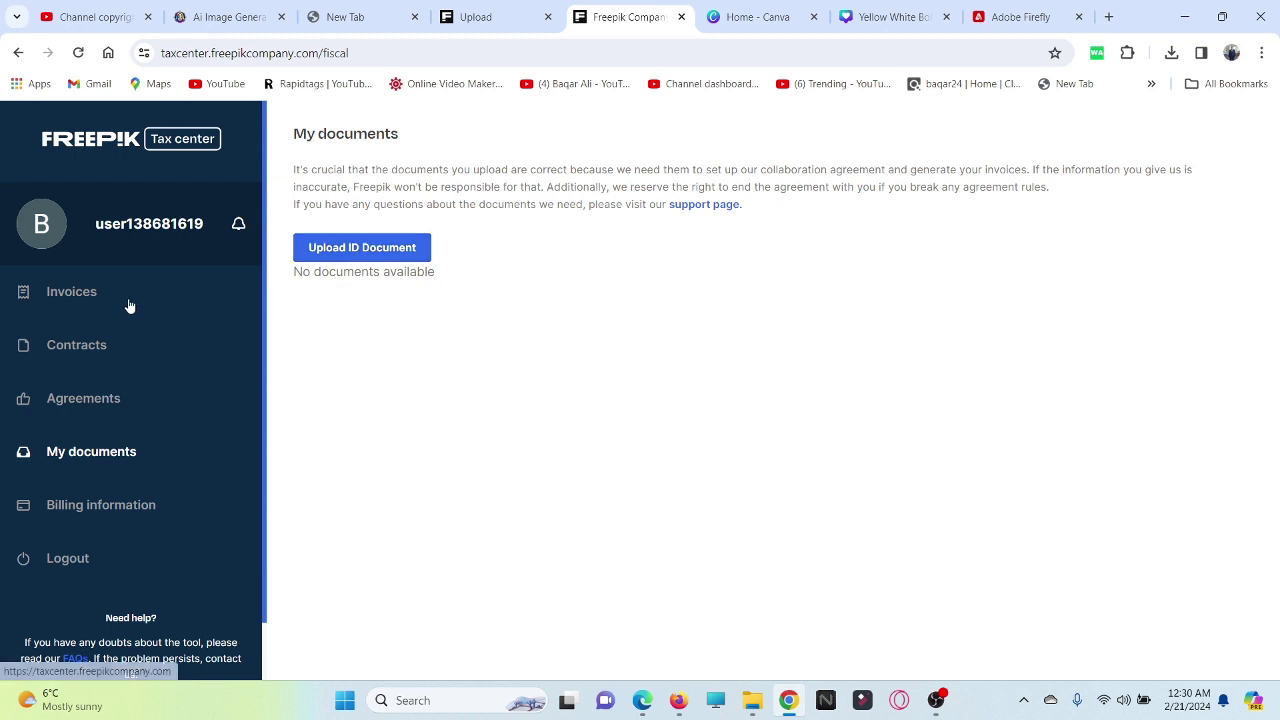
pyautogui.click(119, 511)
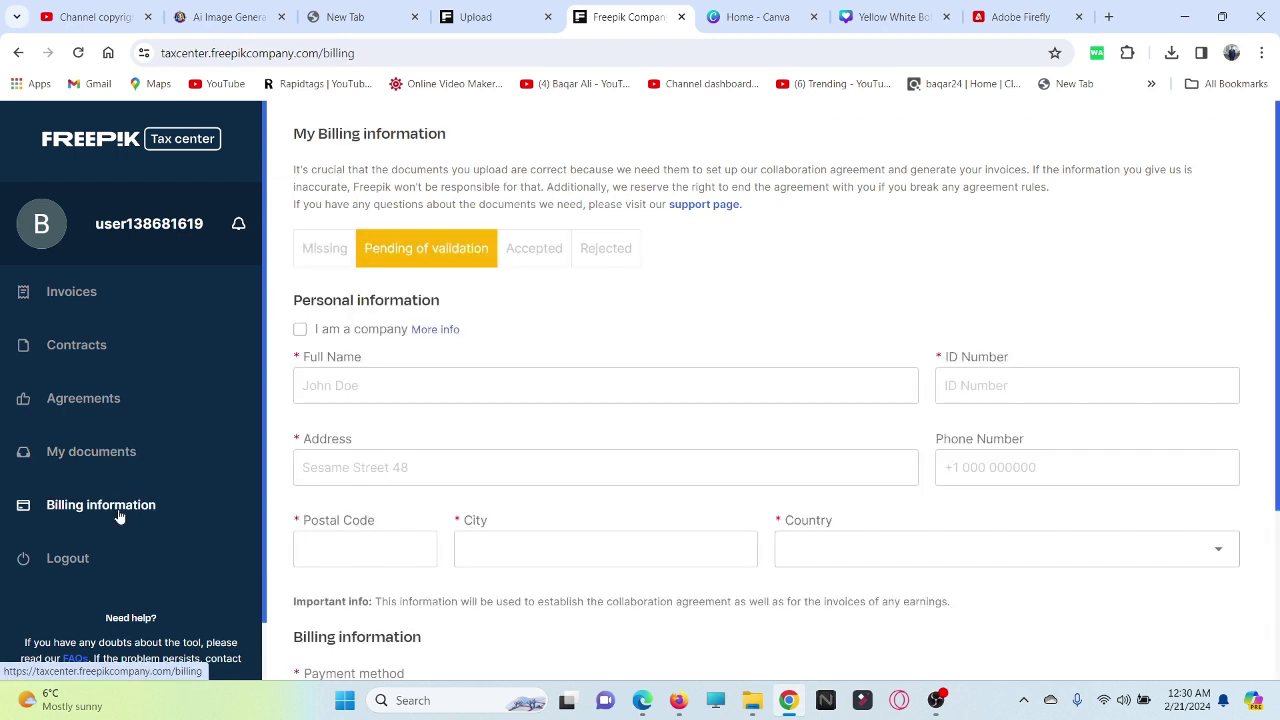
pyautogui.scroll(-1, 702, 412)
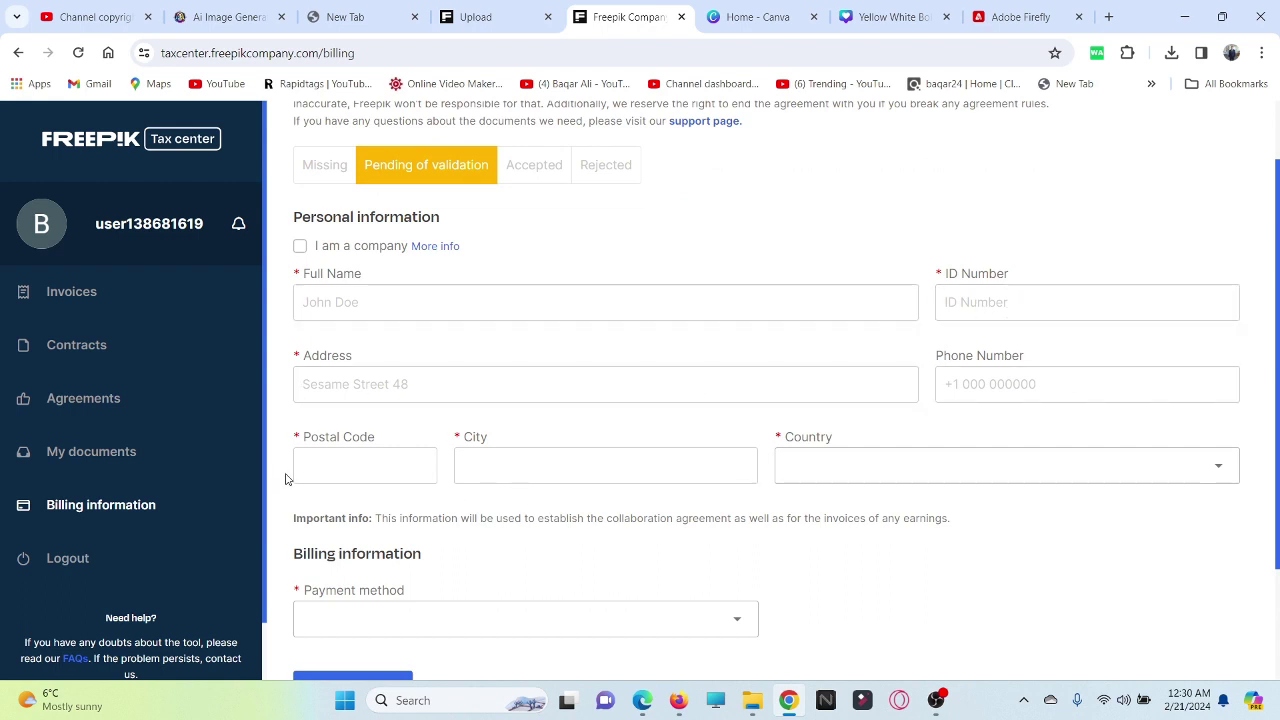
# Step: Find Pakistan in the country list and set it as the country in the personal information
pyautogui.click(905, 480)
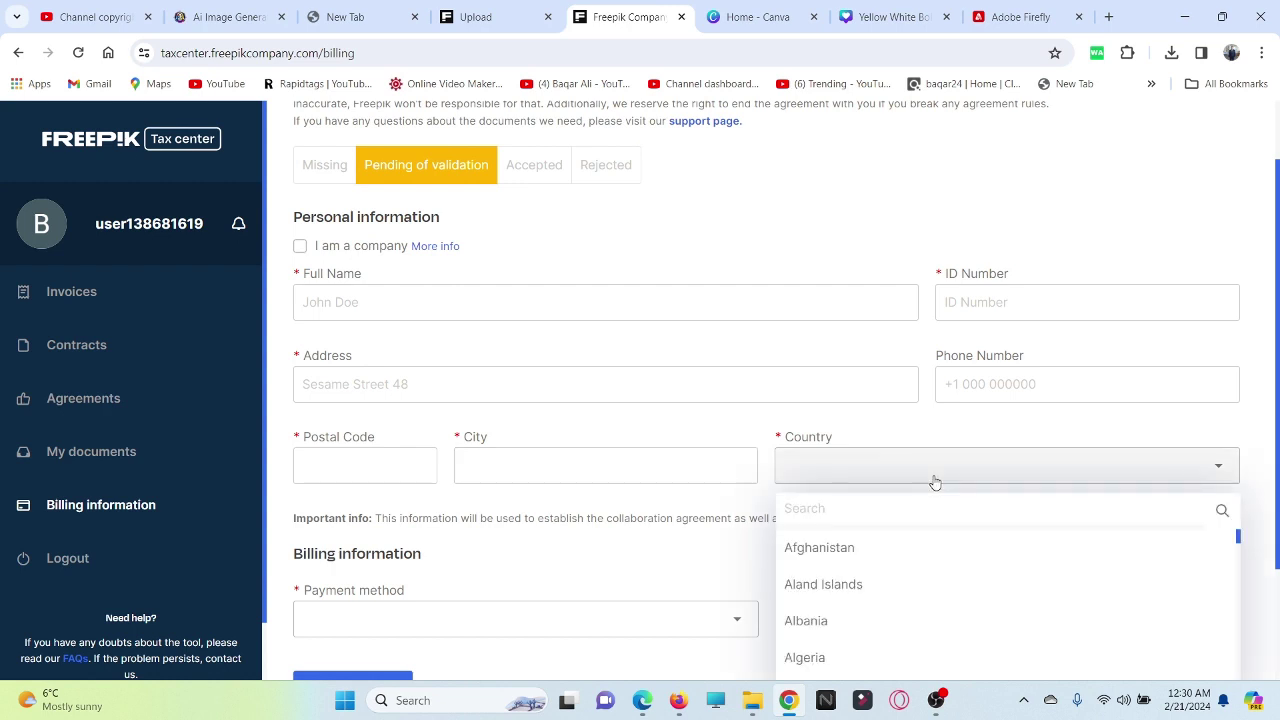
pyautogui.click(1100, 509)
pyautogui.write('p')
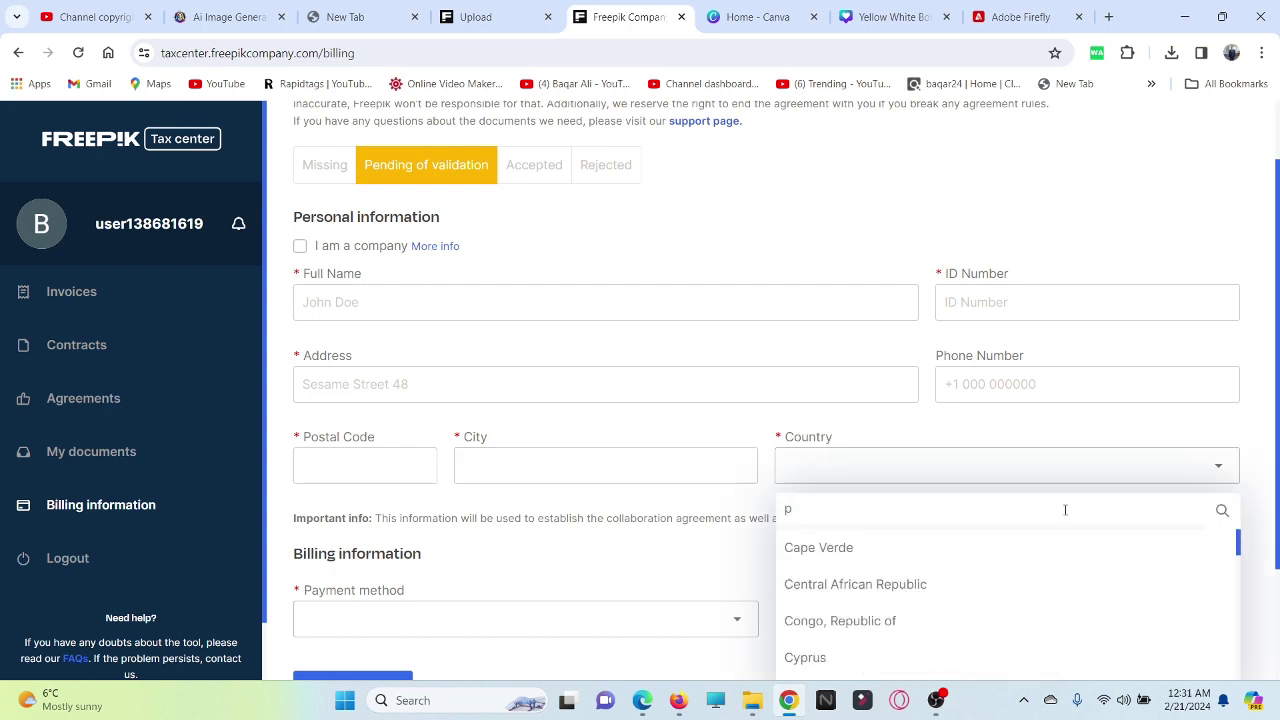
pyautogui.write('aki')
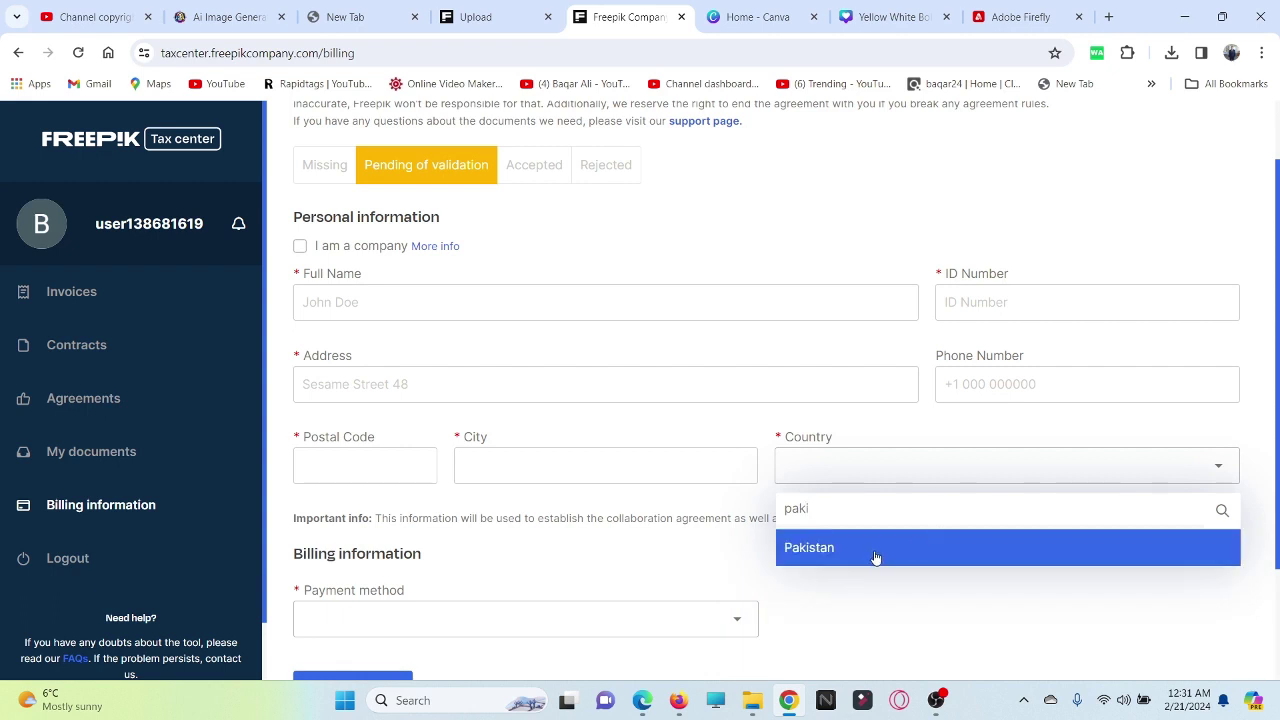
pyautogui.click(875, 557)
# Step: Choose USD - $ as the payment currency with the once-a-year change limit acknowledged, and return to the My documents page
pyautogui.scroll(-3, 780, 528)
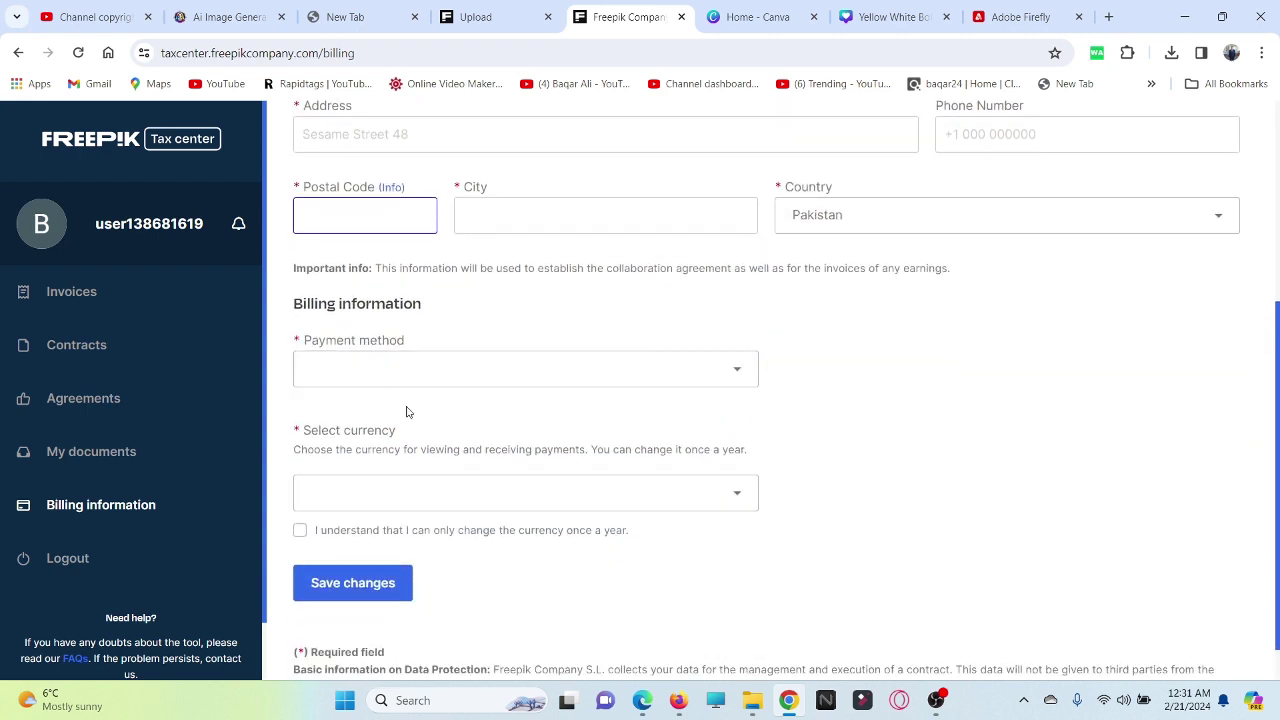
pyautogui.click(371, 374)
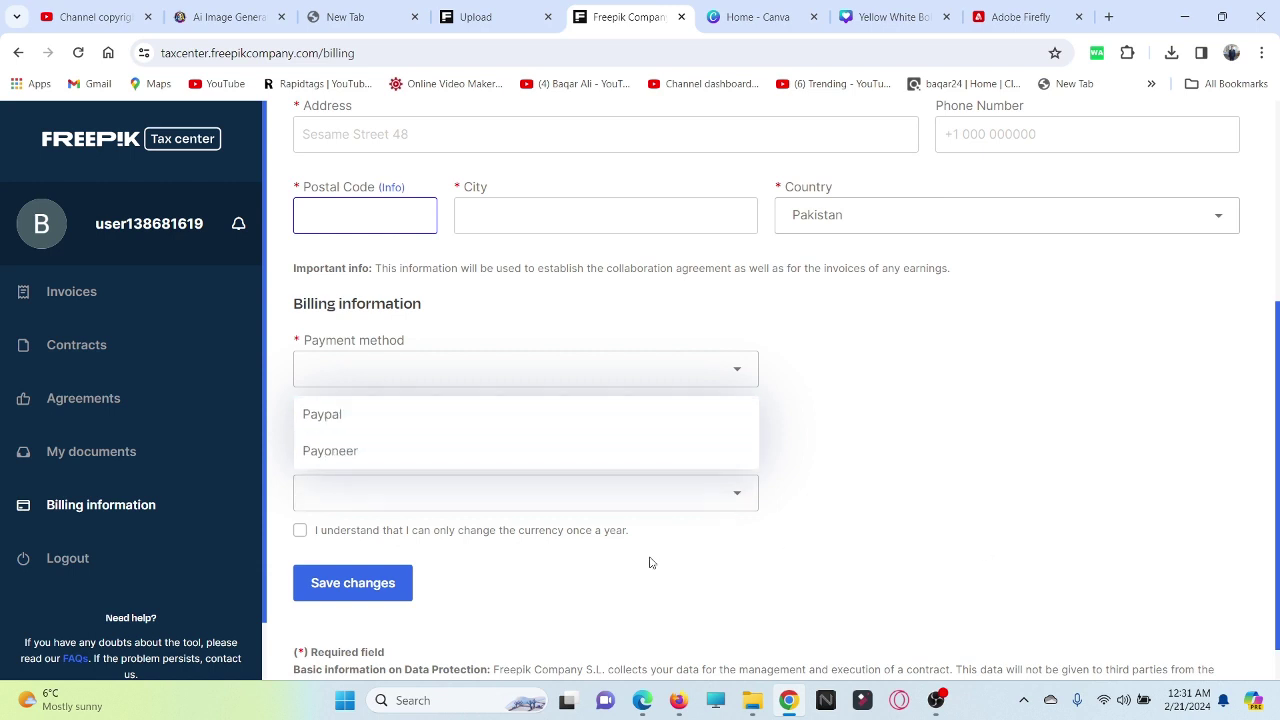
pyautogui.scroll(-1, 687, 458)
pyautogui.click(687, 458)
pyautogui.click(318, 490)
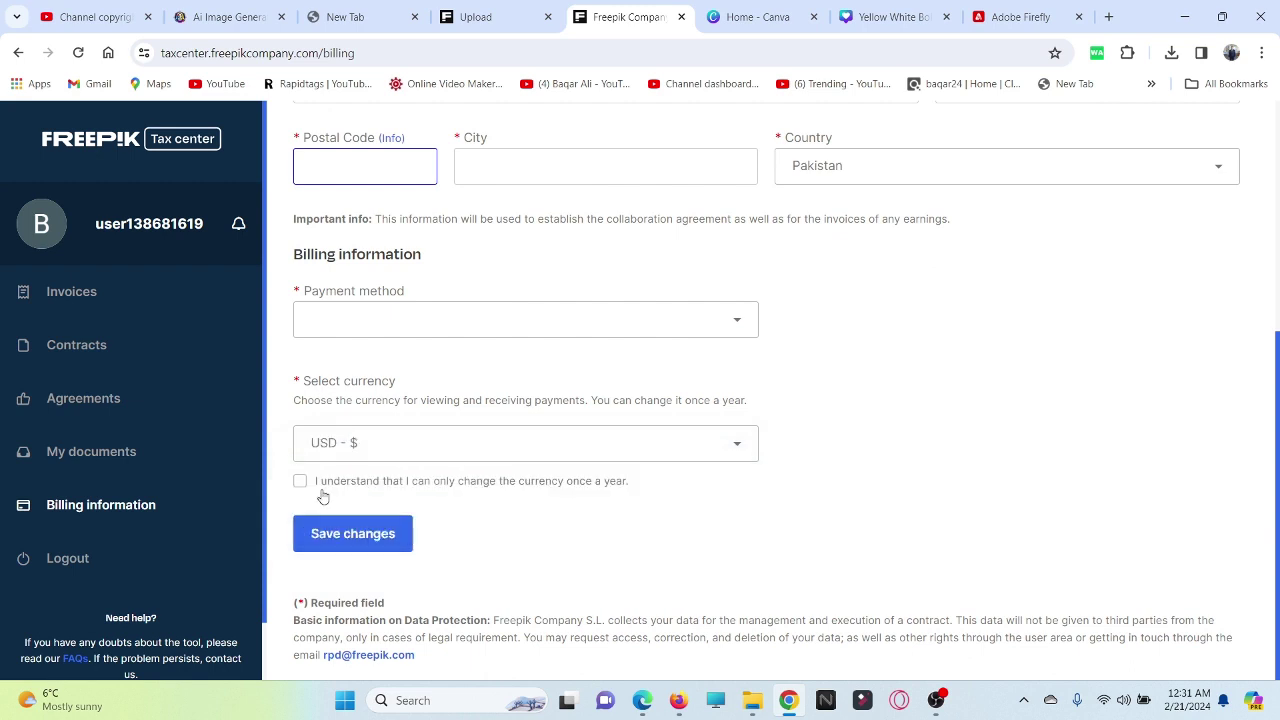
pyautogui.click(300, 481)
pyautogui.click(131, 452)
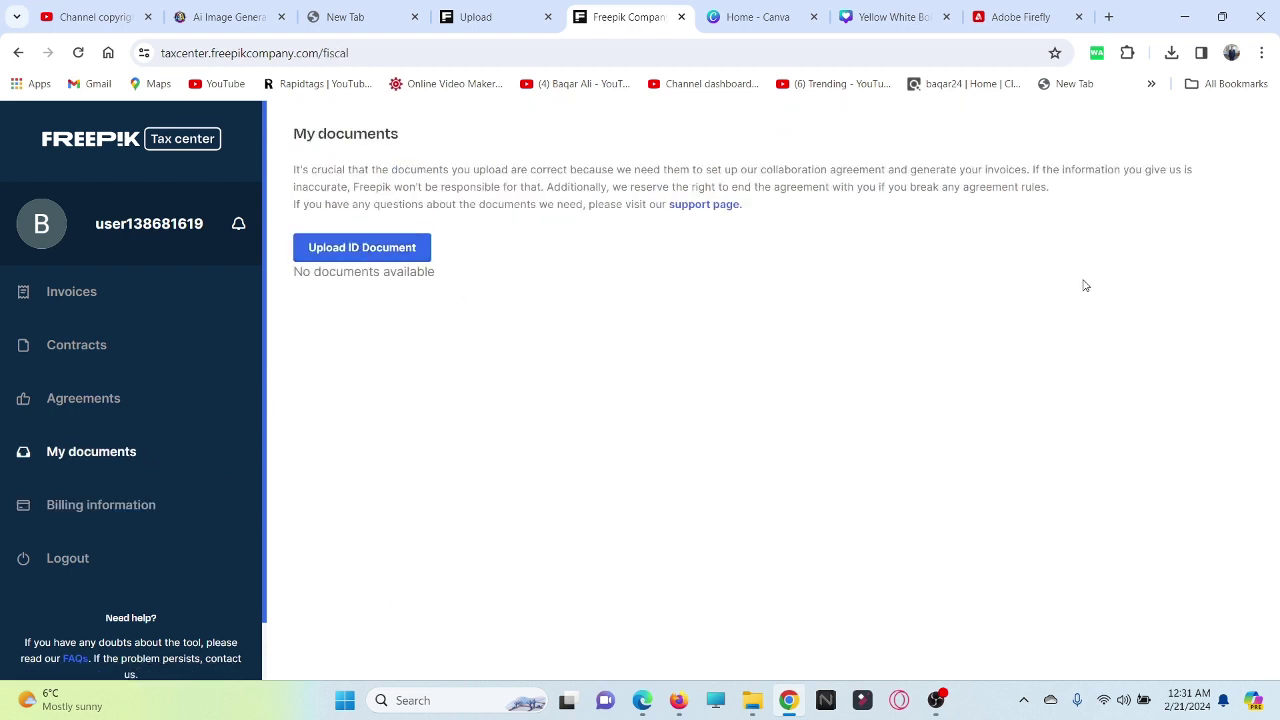